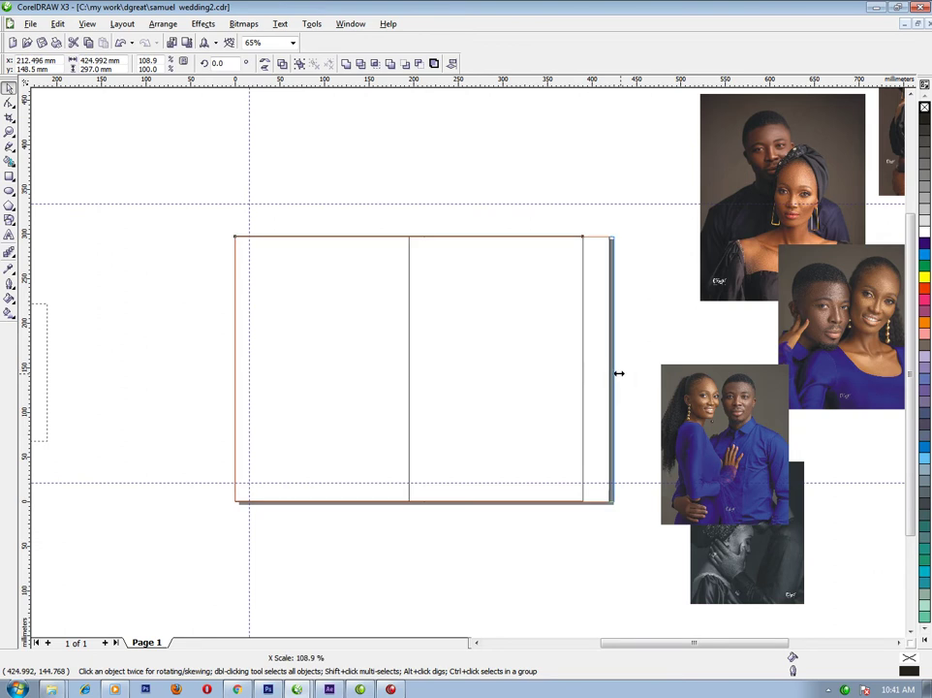
Step: Move the embracing couple's photo onto the blank right-hand page and stack a centre-aligned duplicate directly over it
drag(885, 128, 430, 324)
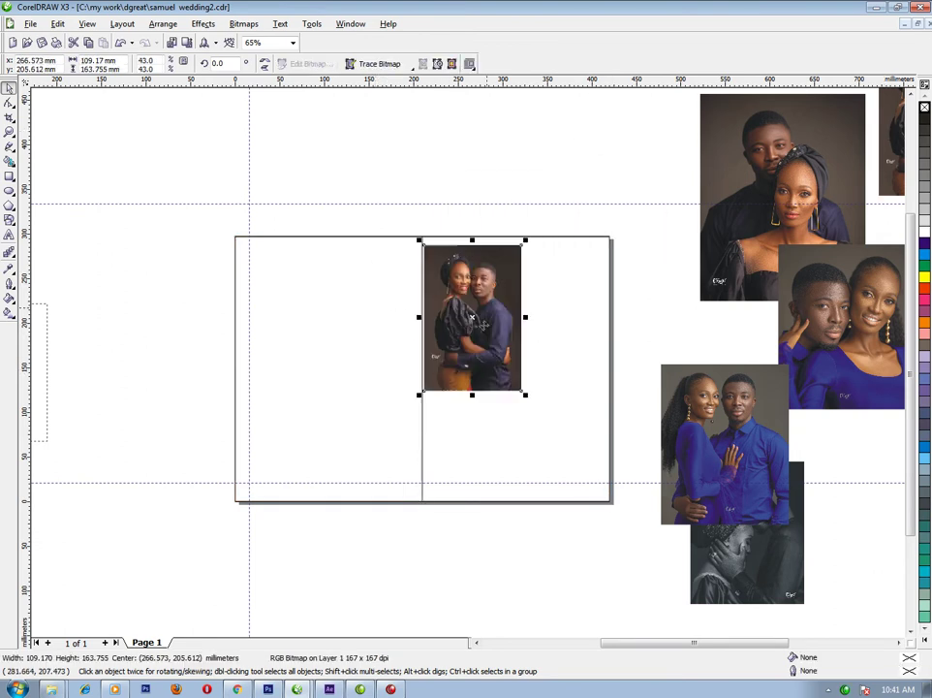
click(395, 277)
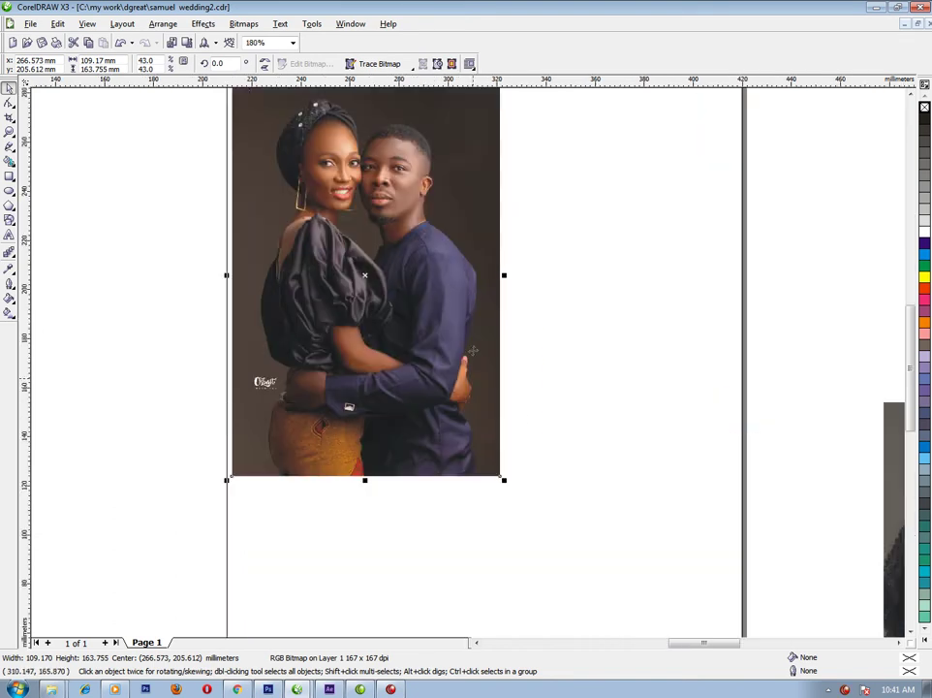
drag(415, 286, 521, 333)
right_click(521, 333)
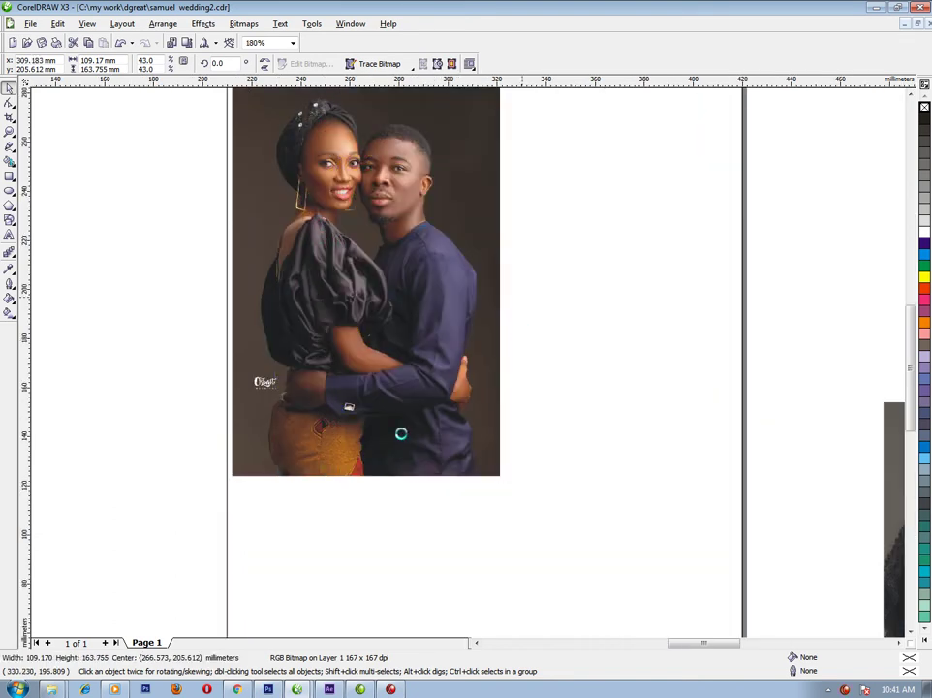
shift+click(306, 289)
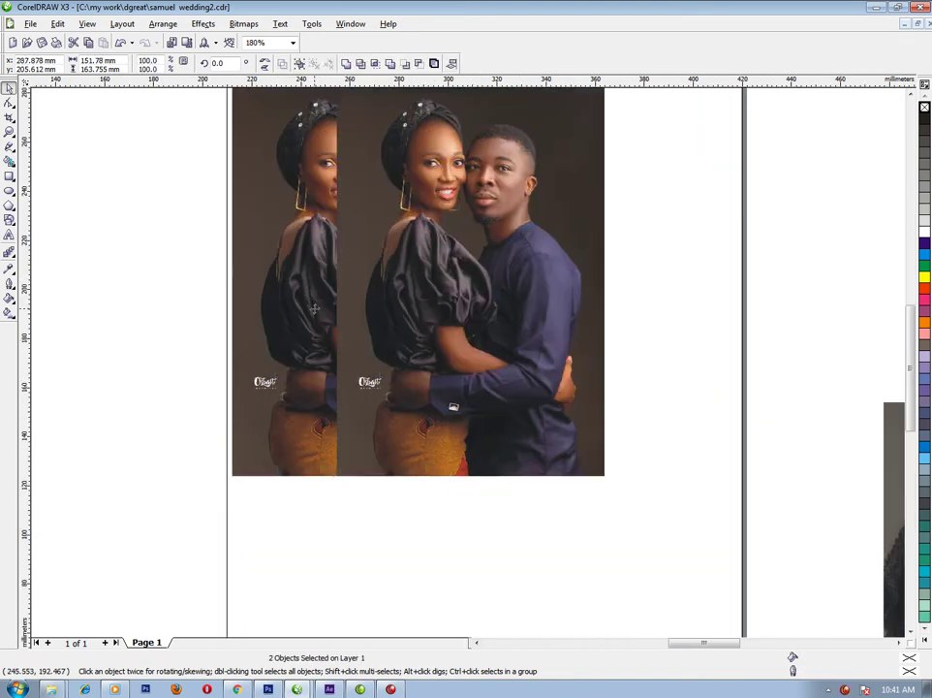
key(c)
key(x)
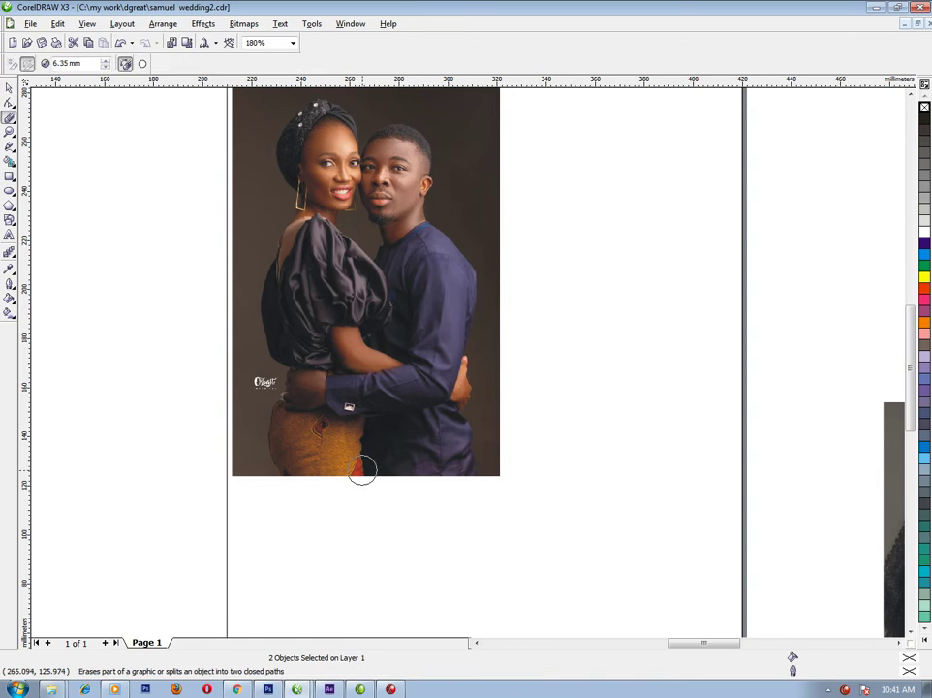
key(space)
click(566, 231)
click(470, 417)
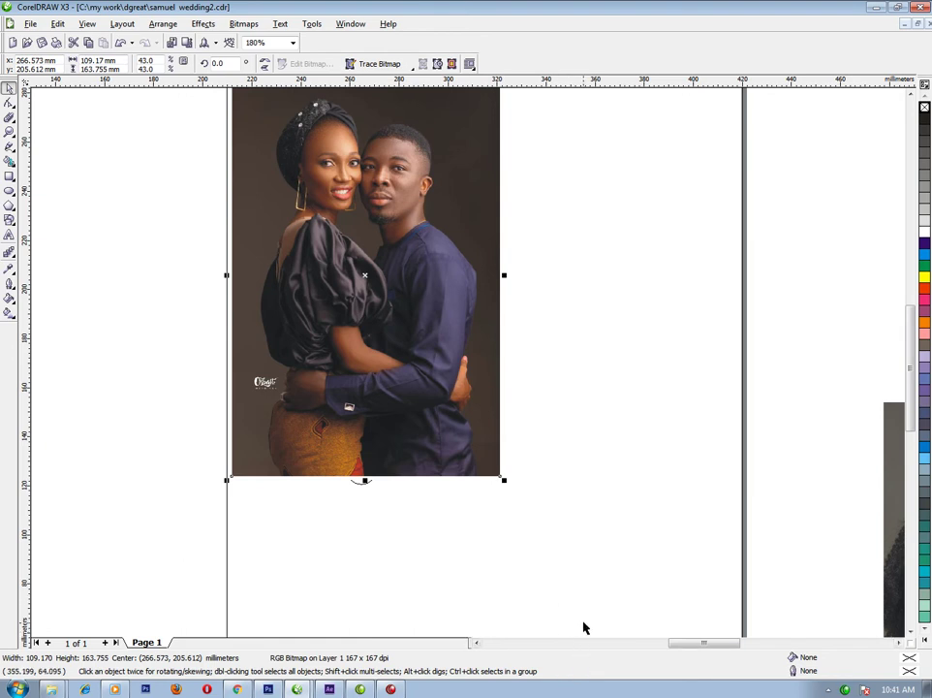
Step: Crop the duplicate to a small patch of background near the photo's lower-left corner and cover the watermark logo with it
click(8, 102)
drag(428, 556, 555, 19)
drag(499, 147, 262, 436)
drag(198, 497, 333, 597)
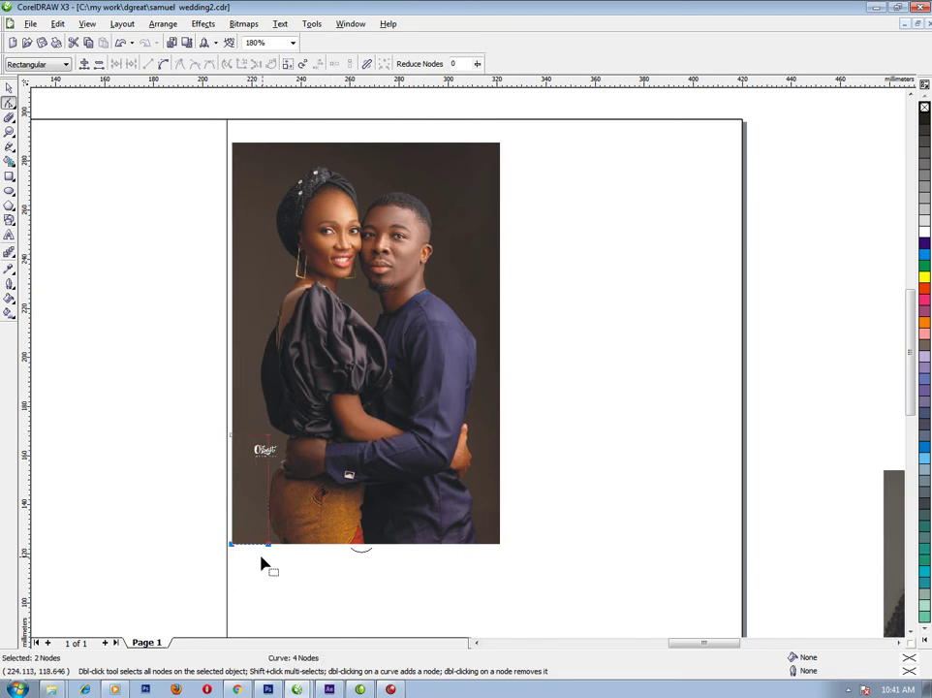
drag(266, 548, 288, 449)
Step: Merge the background patch and the couple photo into one 300 dpi CMYK bitmap with anti-aliasing
key(space)
shift+click(446, 345)
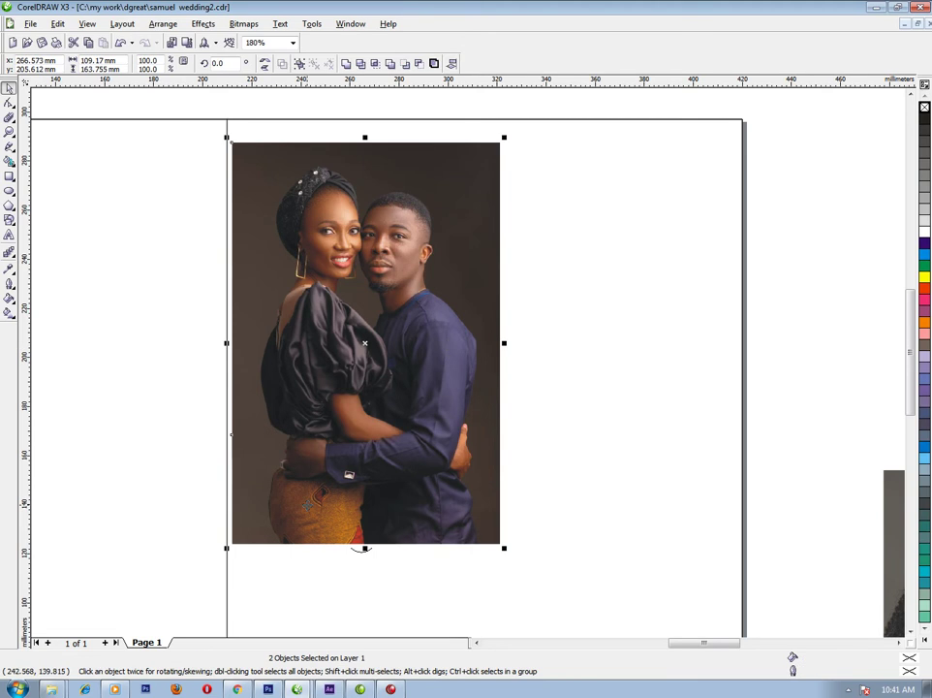
key(alt+b)
key(Return)
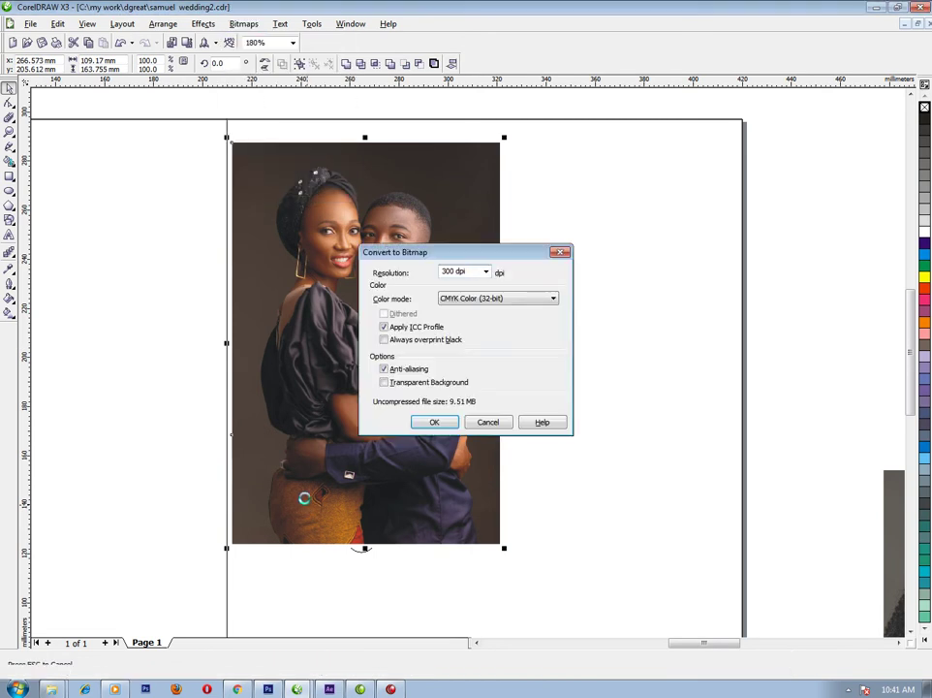
click(438, 422)
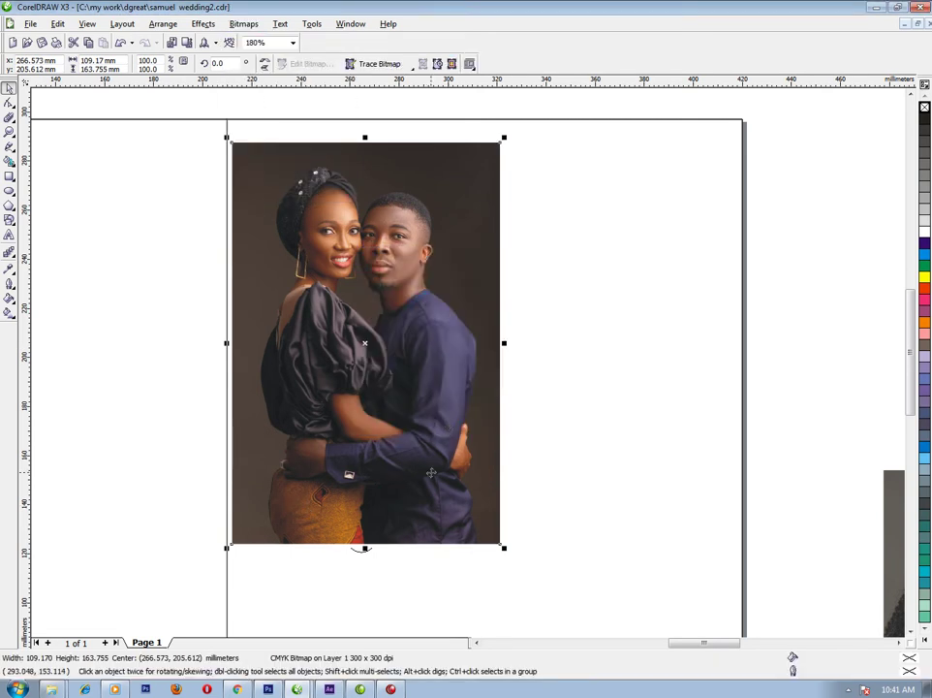
Step: Duplicate the merged couple photo, centre the copy over the original, and select the top copy
key(ctrl+z)
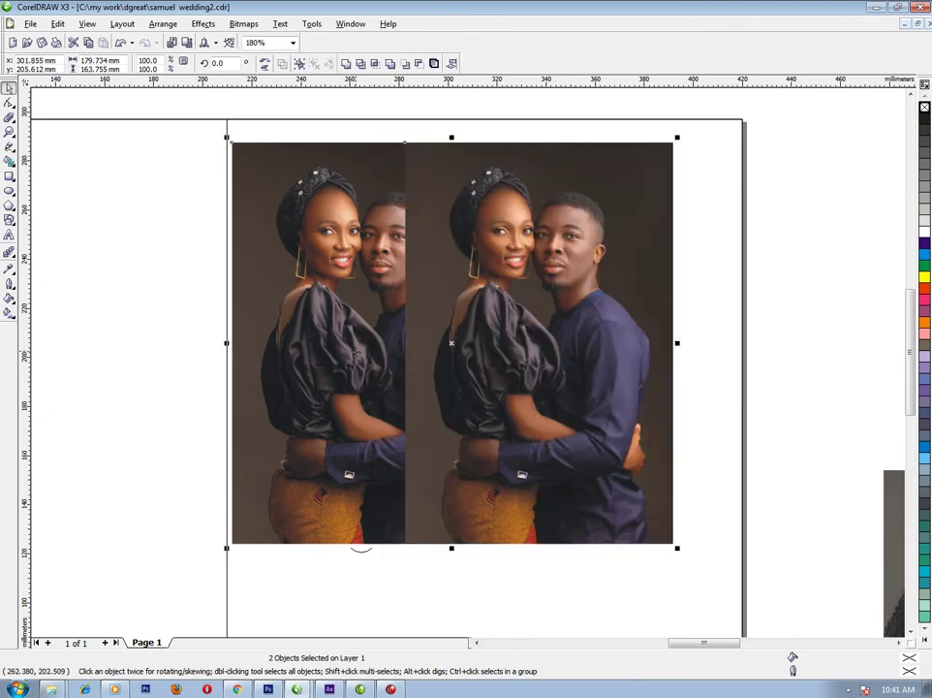
click(613, 398)
click(397, 290)
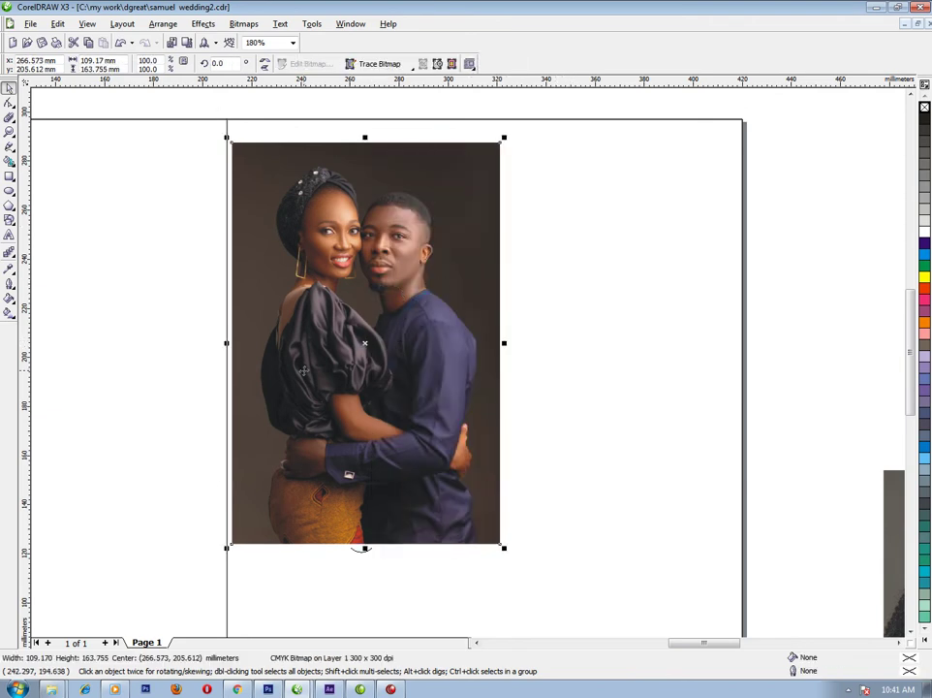
Step: Crop the top copy to a thin strip along its right edge and stretch it rightward to about 61.8 mm wide
key(F10)
drag(214, 140, 459, 532)
key(space)
drag(503, 320, 639, 303)
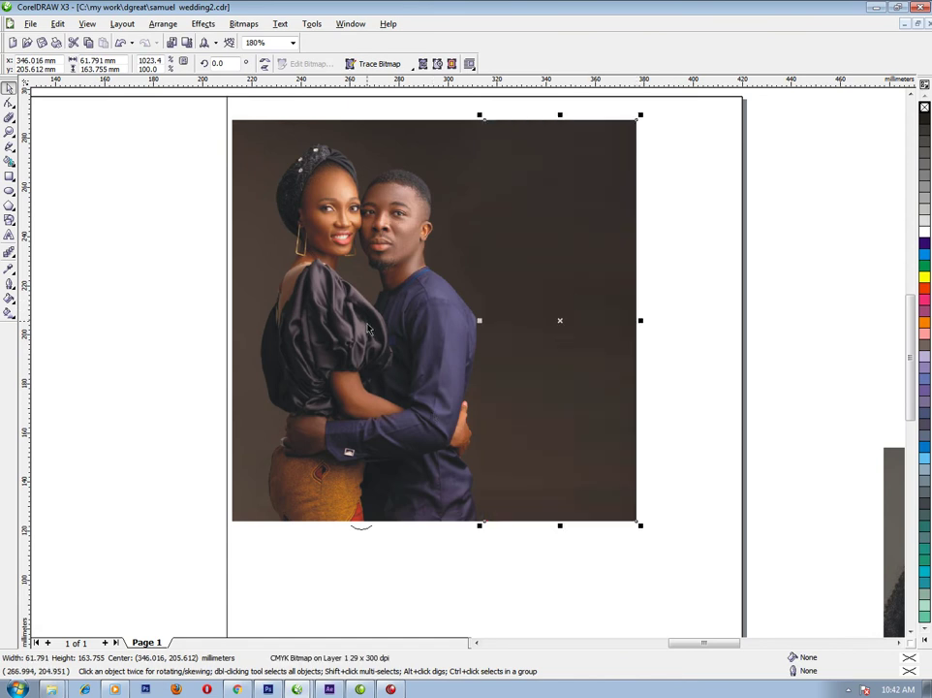
Step: Try to convert the couple photo alone to a 300 dpi CMYK bitmap
click(389, 350)
key(alt+b)
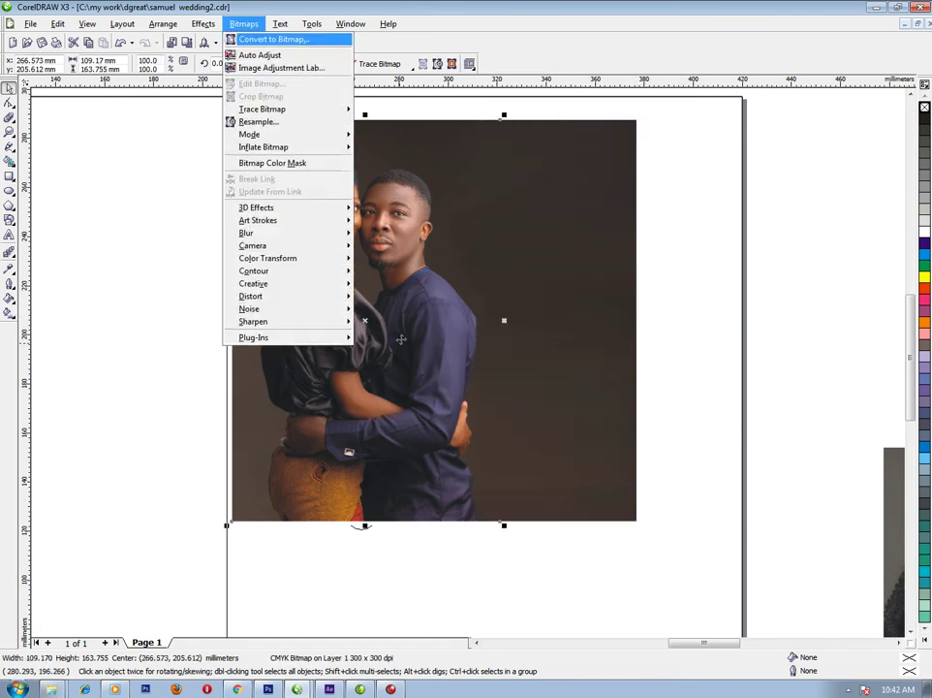
key(Return)
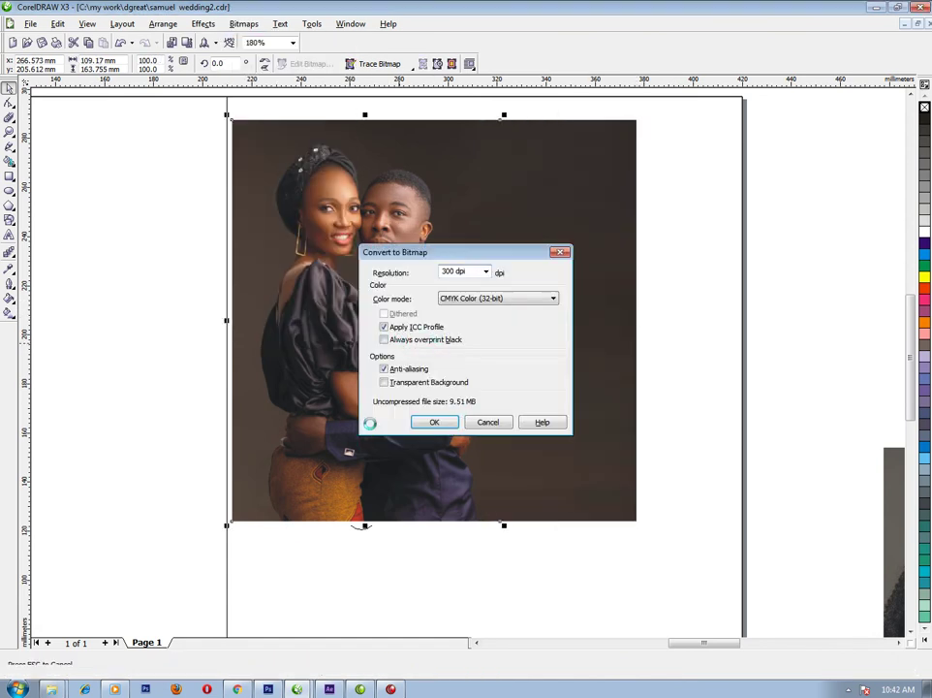
click(849, 689)
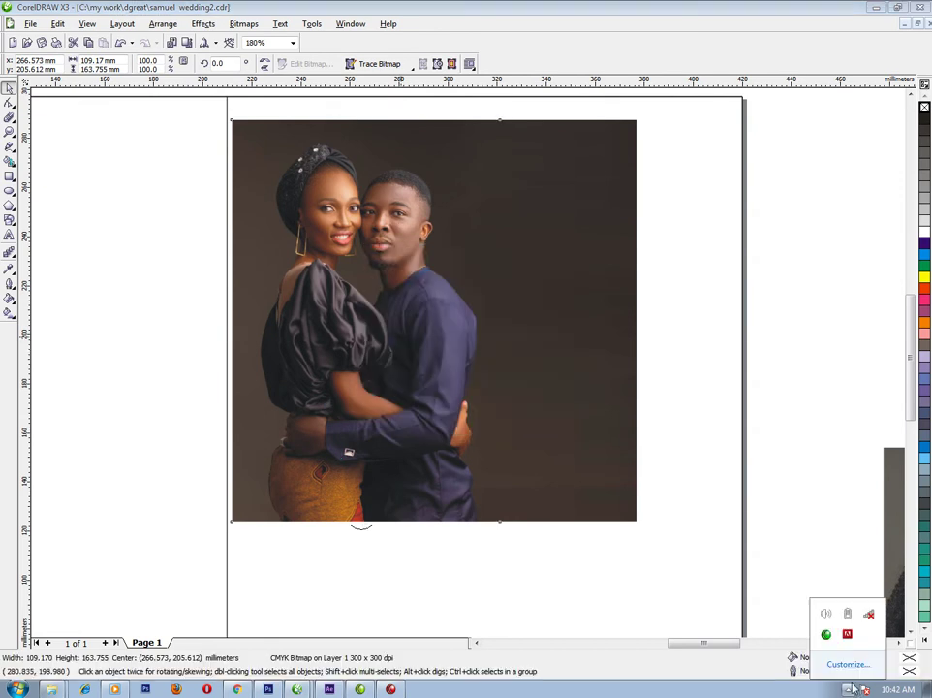
Step: Try to stack another duplicate over the couple photo beside the stretched background strip
click(505, 292)
drag(451, 434, 683, 435)
right_click(683, 435)
shift+click(457, 441)
key(ctrl+z)
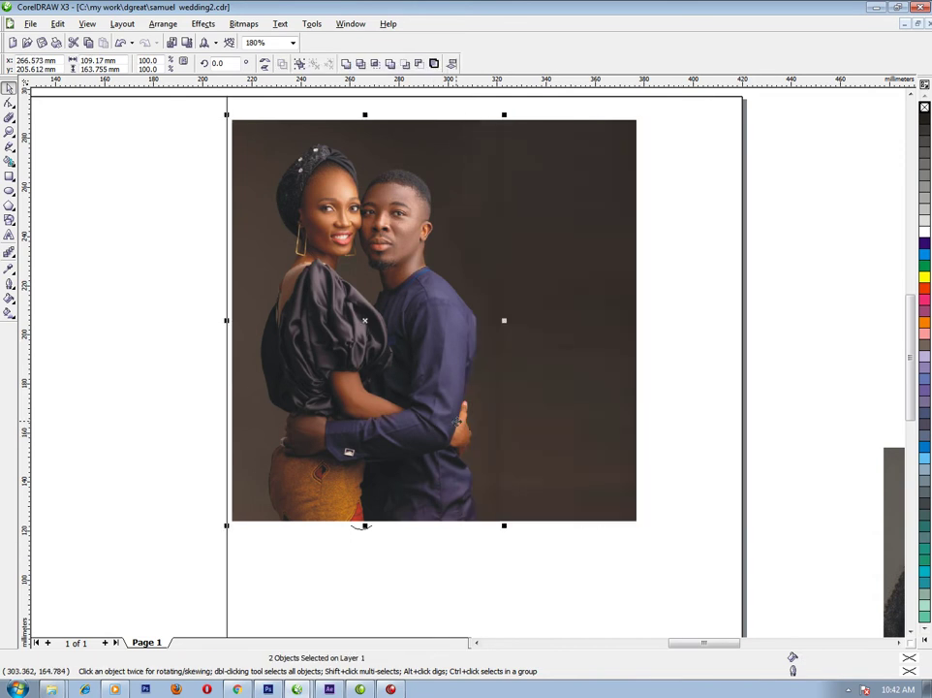
Step: Merge the stretched background strip and the couple photo into a single 300 dpi CMYK bitmap
click(505, 339)
click(532, 347)
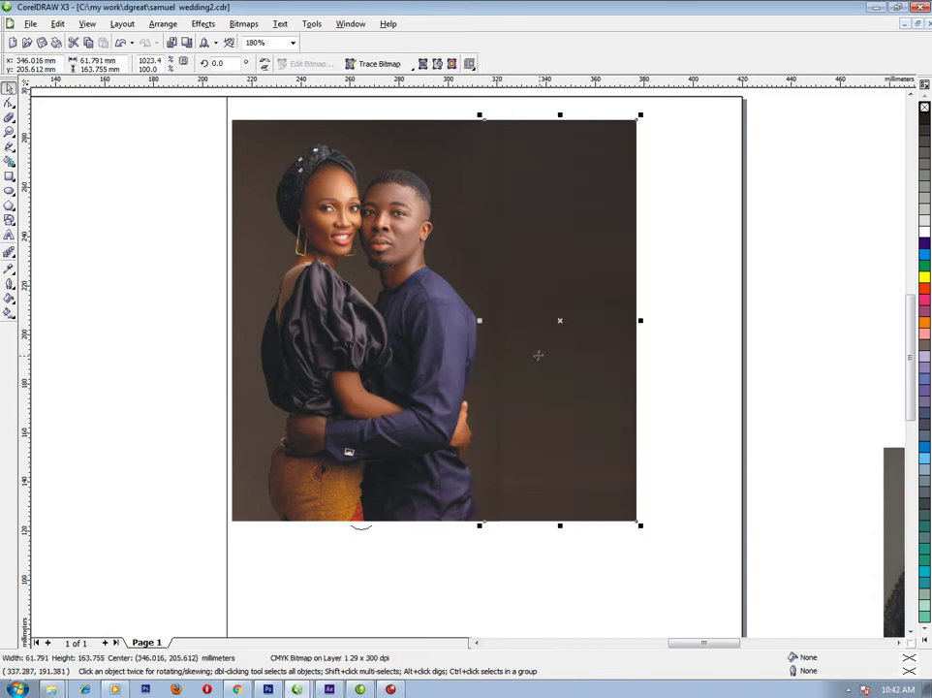
click(438, 448)
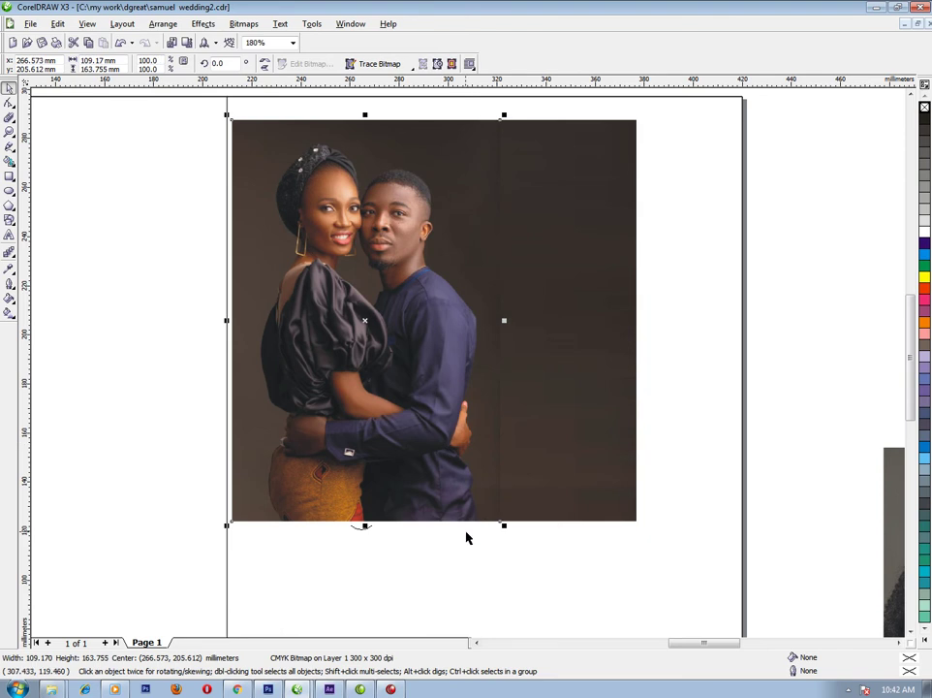
click(460, 526)
click(506, 367)
shift+click(297, 237)
key(alt+b)
key(p)
key(Return)
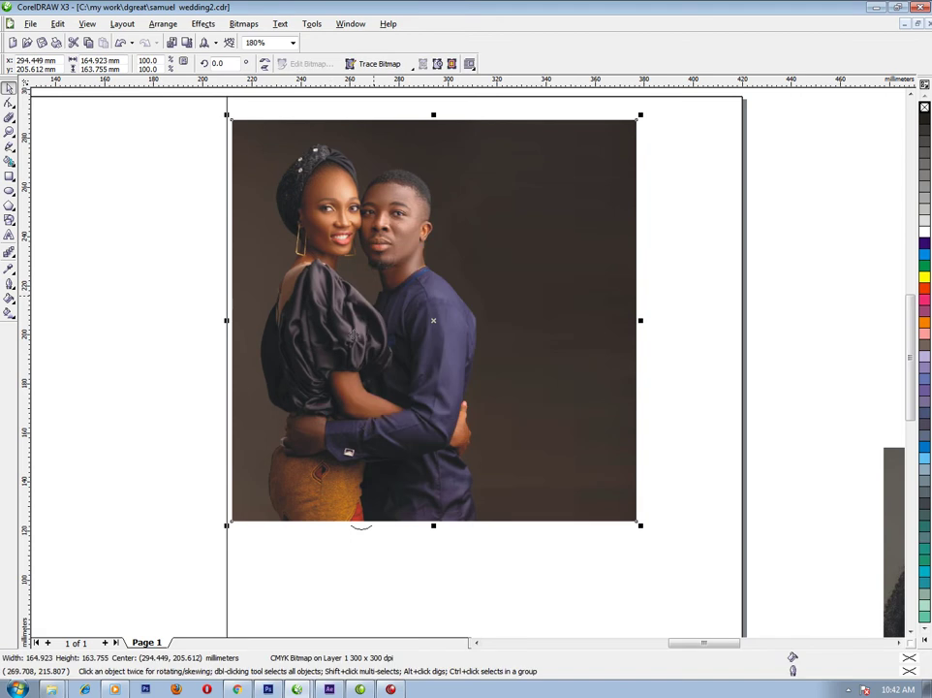
Step: Duplicate the widened couple photo and align the copy exactly over the original
drag(321, 394, 621, 432)
right_click(621, 432)
shift+click(349, 363)
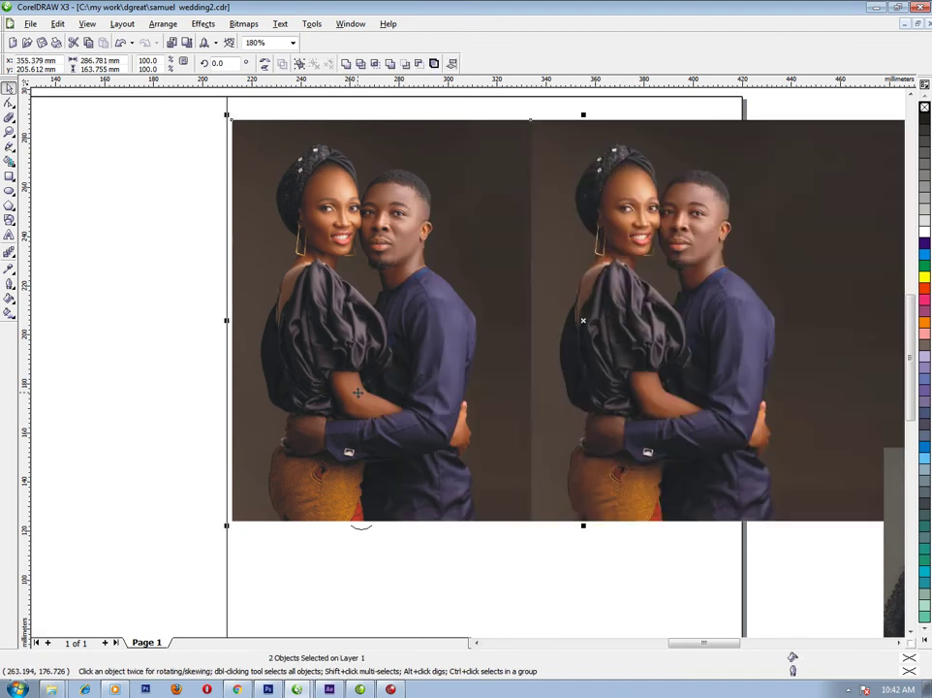
key(ctrl+z)
Step: Crop the top copy to a thin strip along the upper edge and stretch it upward, extending the picture to about 216 mm tall
click(433, 474)
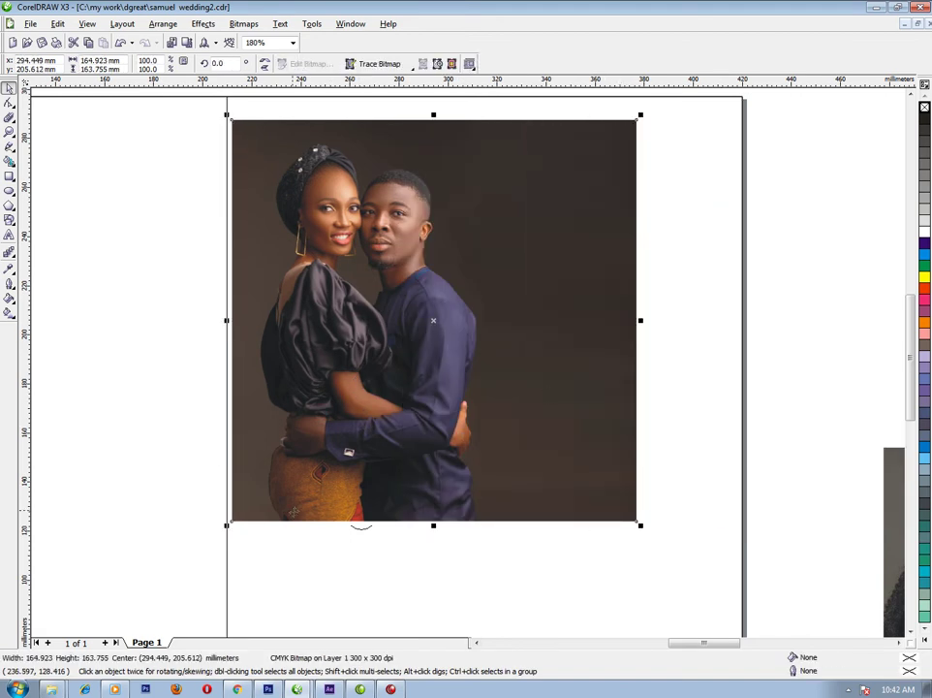
key(F10)
click(640, 521)
drag(638, 525, 611, 145)
key(ctrl+z)
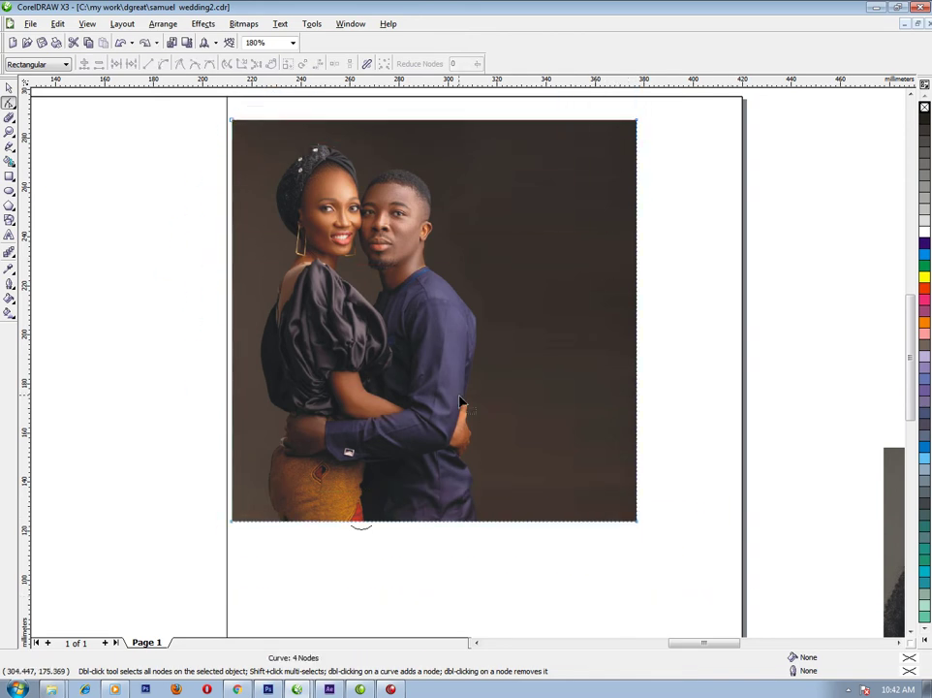
drag(145, 514, 687, 594)
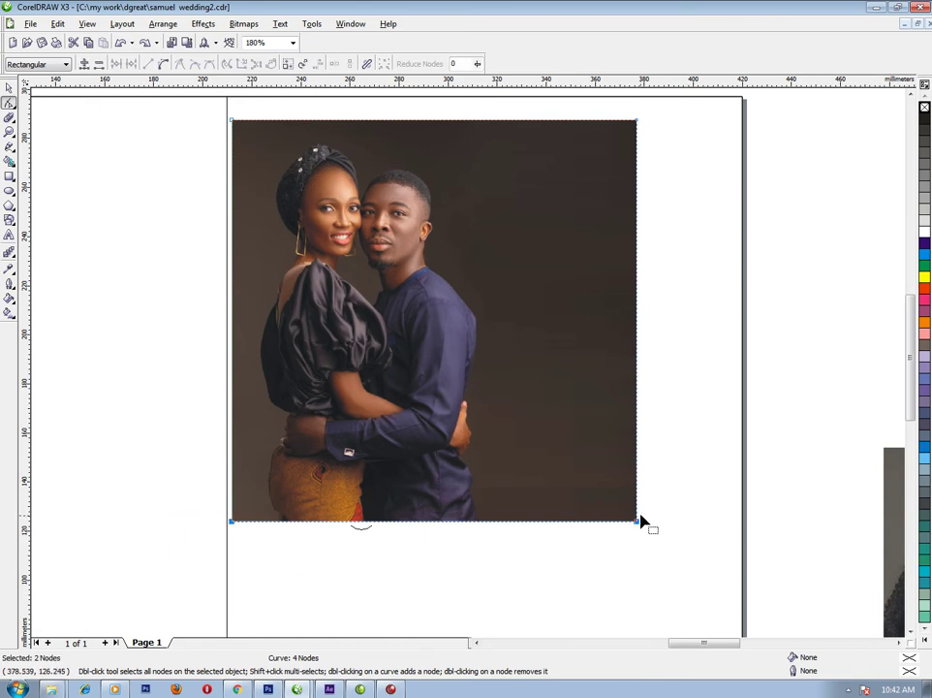
drag(639, 521, 661, 134)
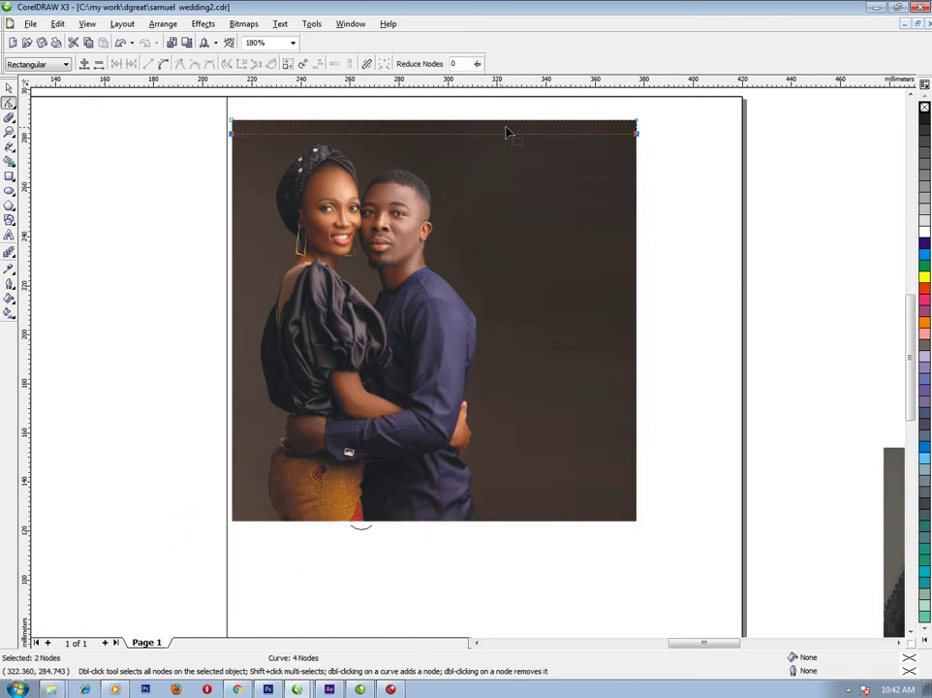
key(space)
drag(435, 114, 450, 33)
Step: Move the photo and its upper background extension down together and convert both into one 300 dpi CMYK bitmap
shift+click(559, 357)
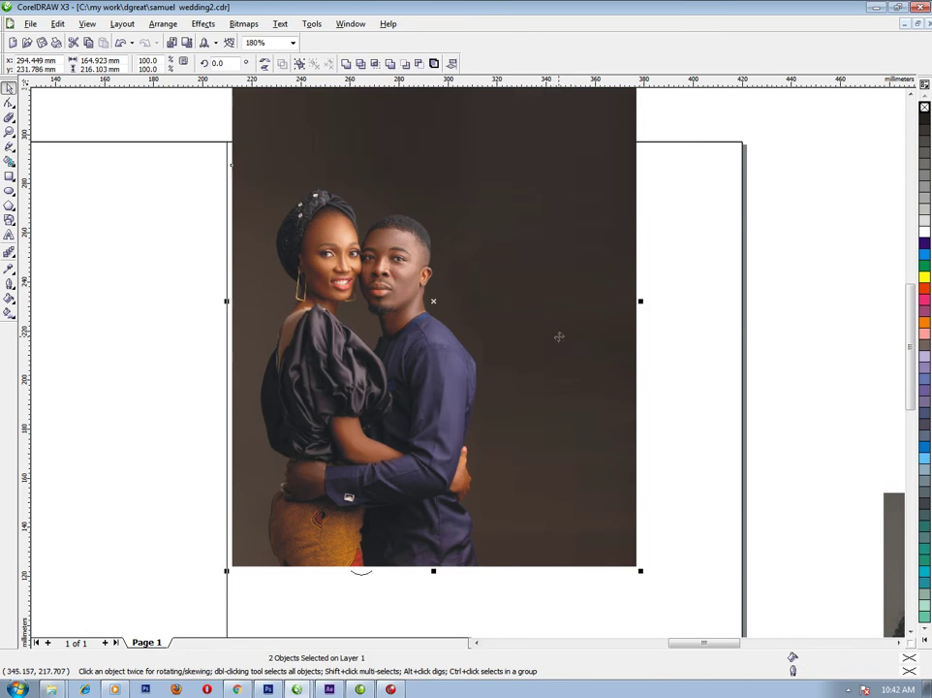
drag(564, 284, 573, 449)
key(alt+b)
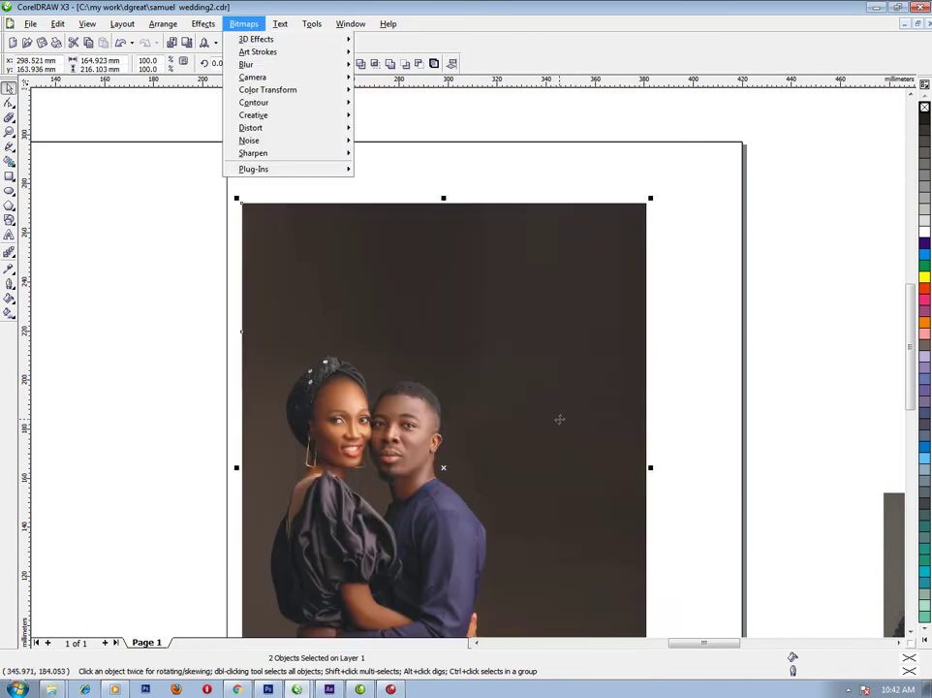
key(v)
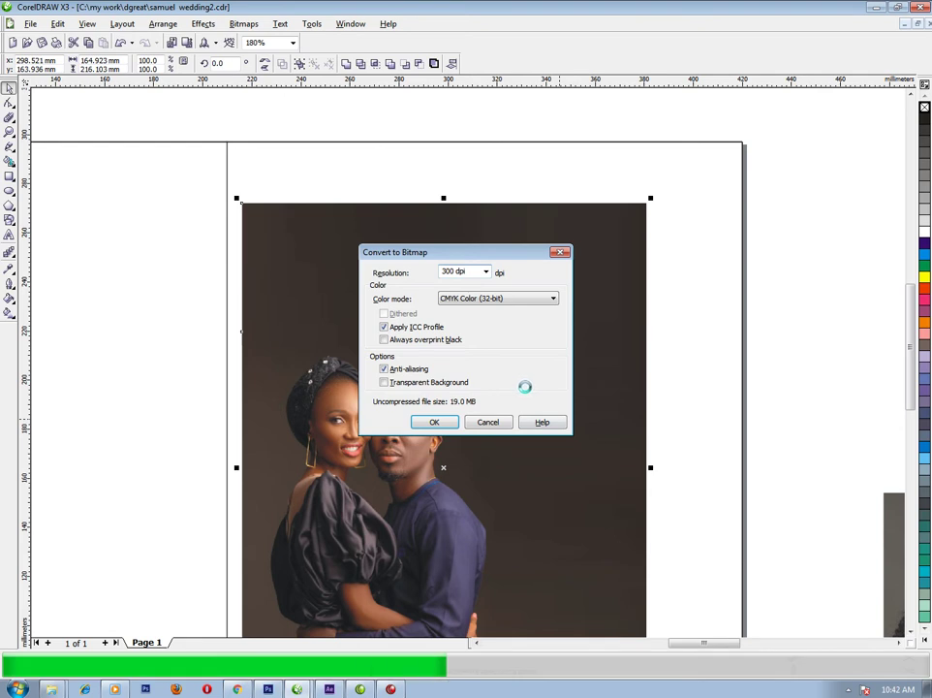
Step: PowerClip the extended photo inside the right-hand page rectangle and enlarge it there to about 230 × 302 mm
drag(564, 337, 642, 203)
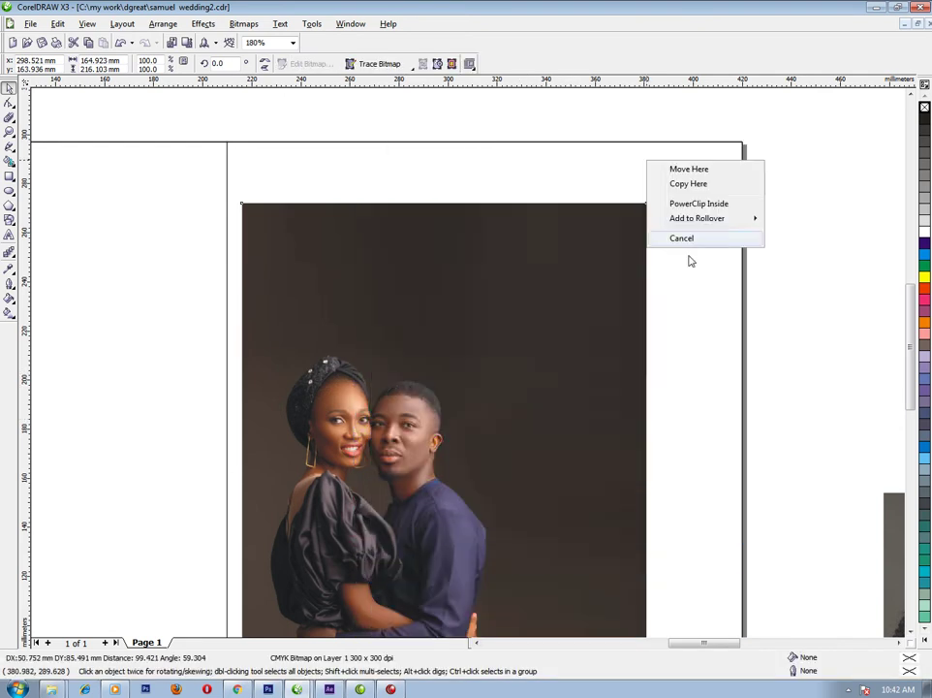
click(699, 203)
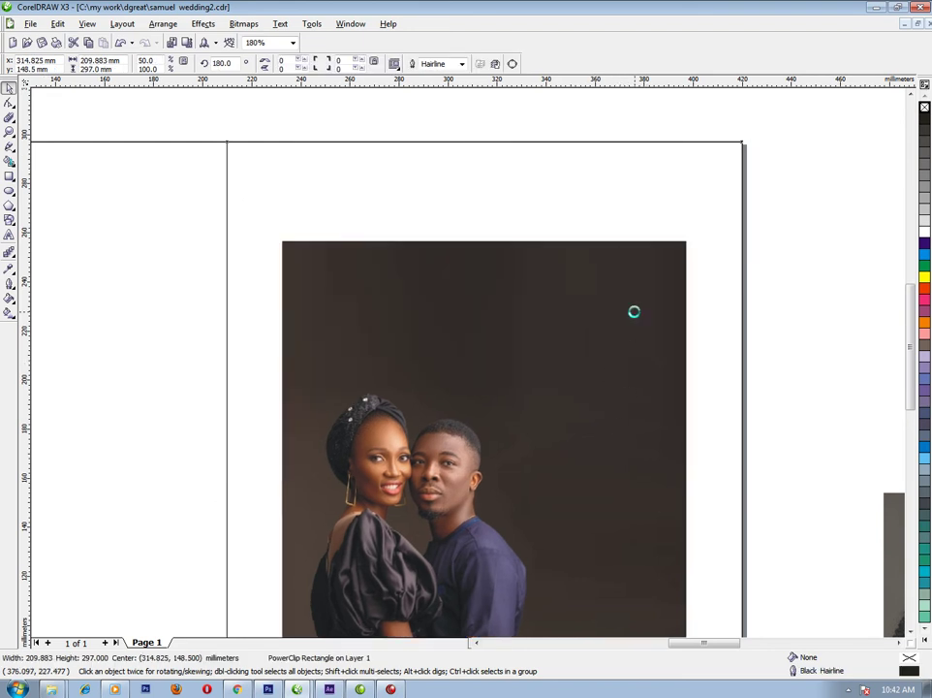
ctrl+click(634, 311)
click(667, 241)
drag(691, 237, 793, 135)
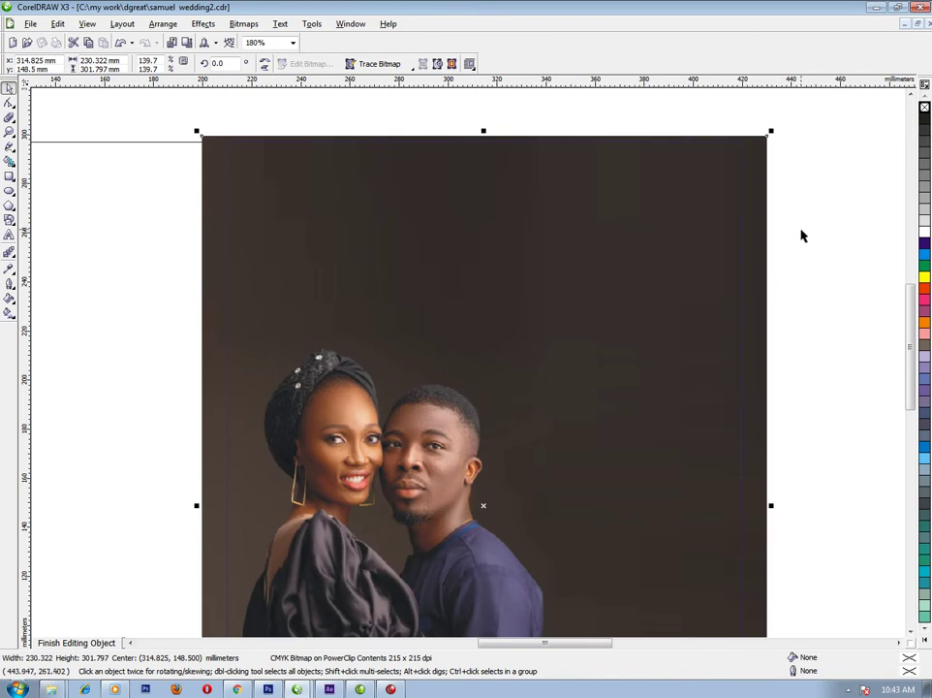
ctrl+click(803, 252)
Step: Edit the PowerClip contents again and enlarge the couple photo to about 296 × 388 mm within the right-hand page
key(F4)
scroll(483, 322, down, 1)
scroll(437, 352, down, 3)
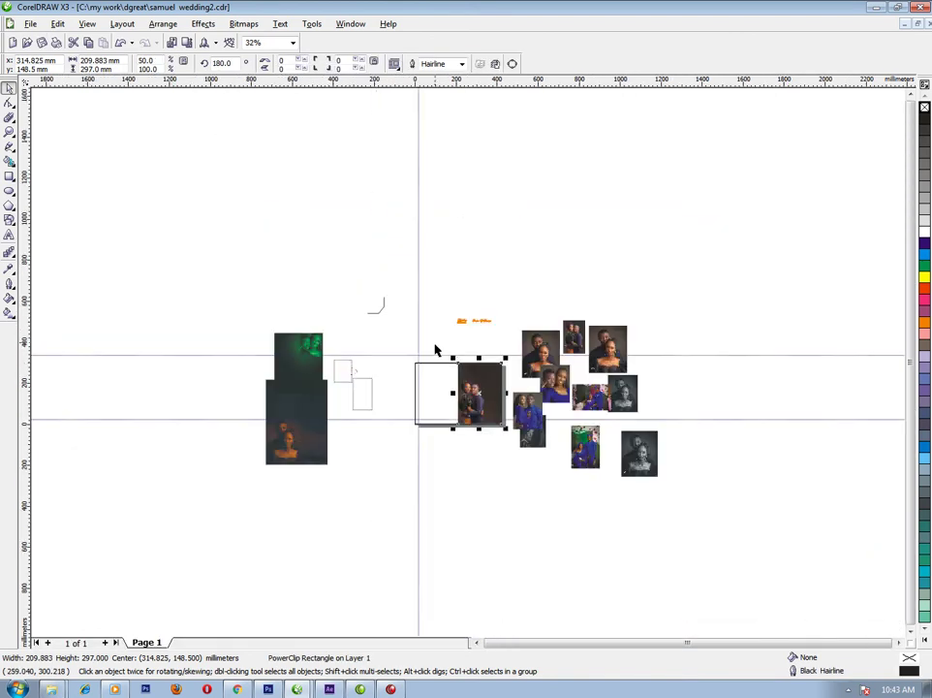
scroll(456, 388, up, 6)
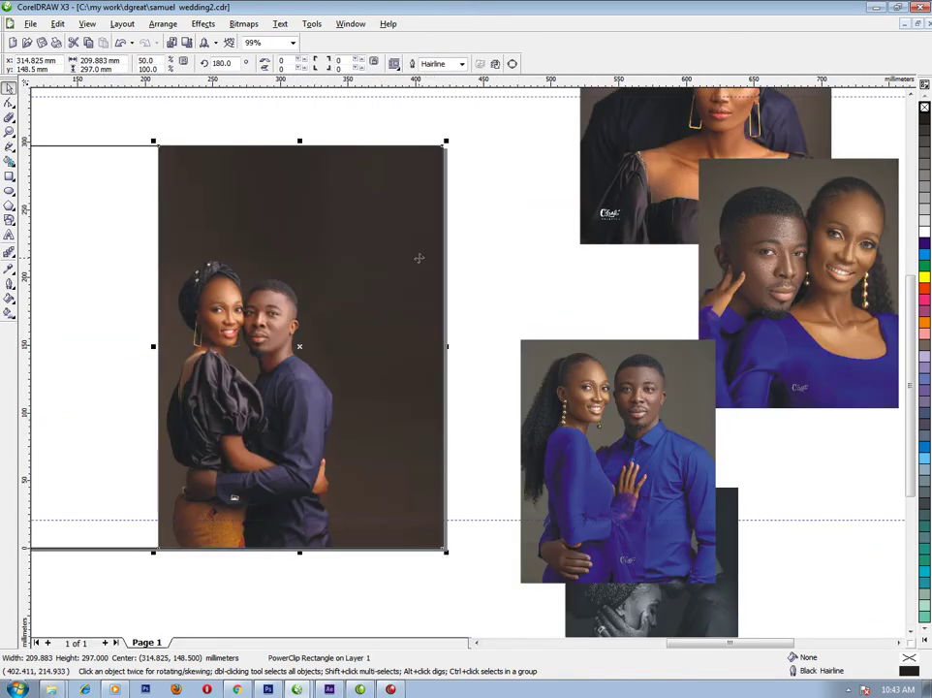
ctrl+click(423, 250)
click(454, 158)
drag(461, 138, 625, 67)
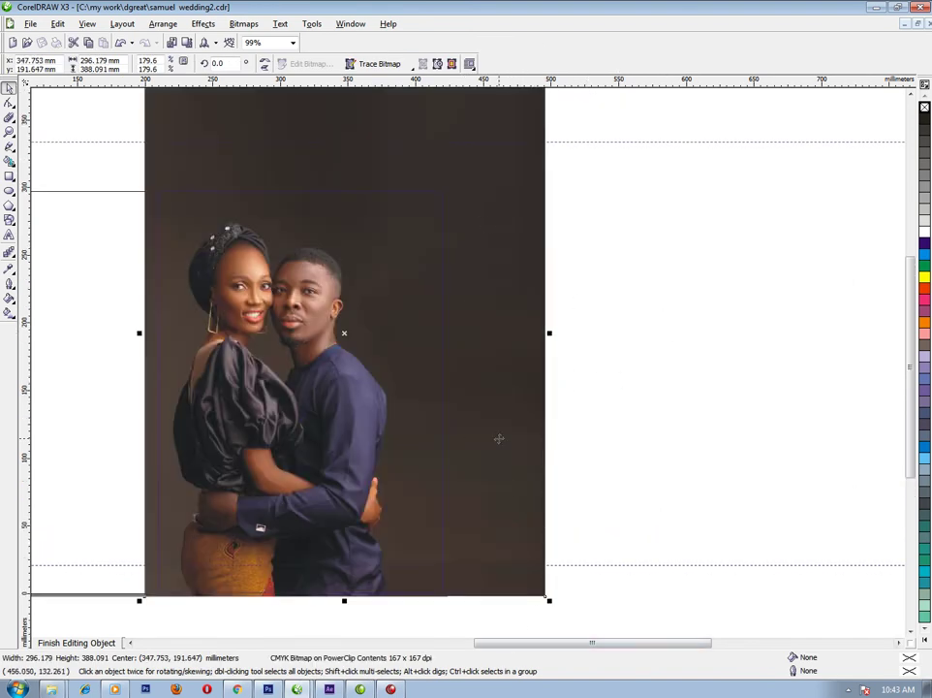
ctrl+click(651, 247)
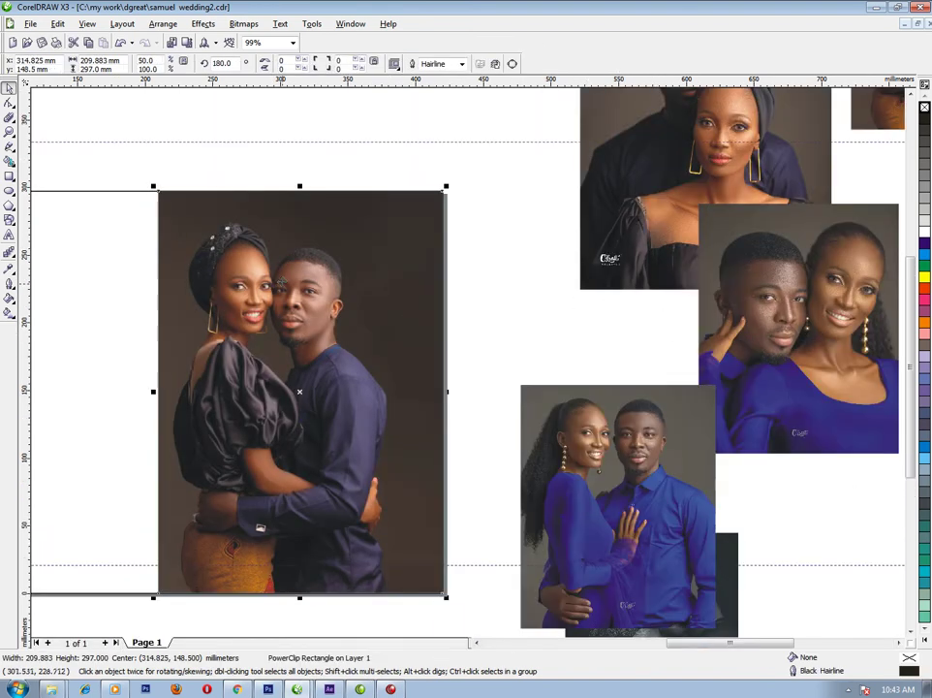
Step: Add the text "OUR WEDDING" on two lines above the couple's heads
key(F8)
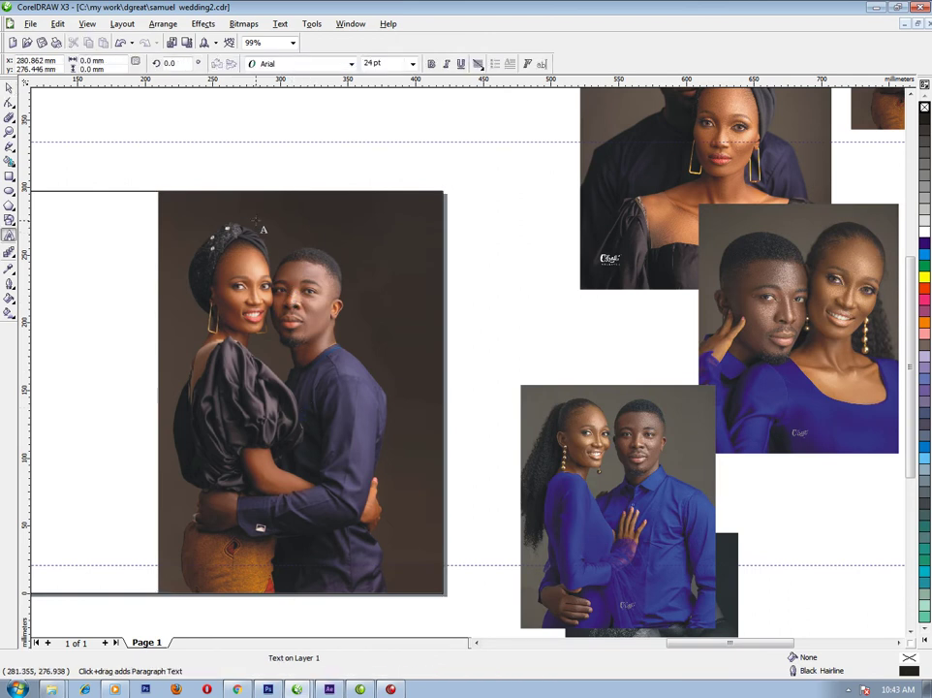
click(257, 220)
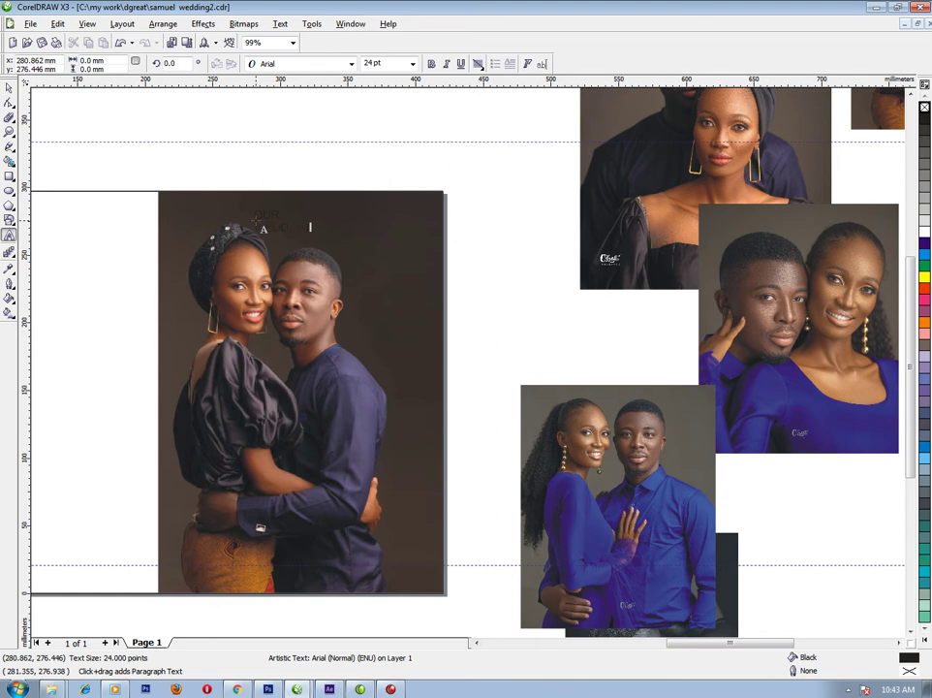
key(ctrl+space)
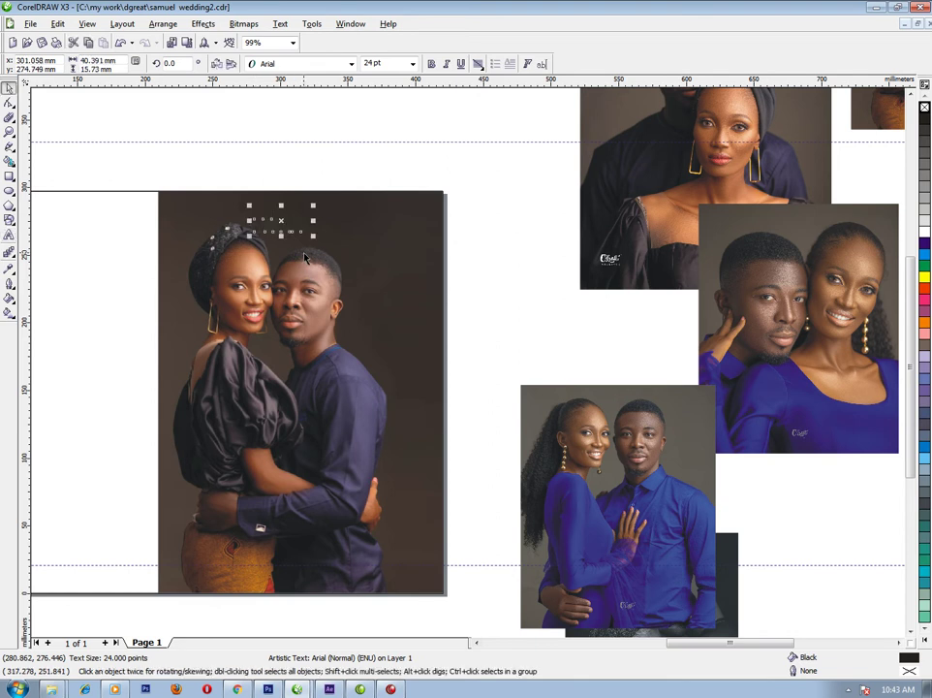
key(ctrl+a)
click(276, 222)
click(305, 170)
Step: Change the case of the whole "OUR WEDDING" text to lowercase
double_click(289, 221)
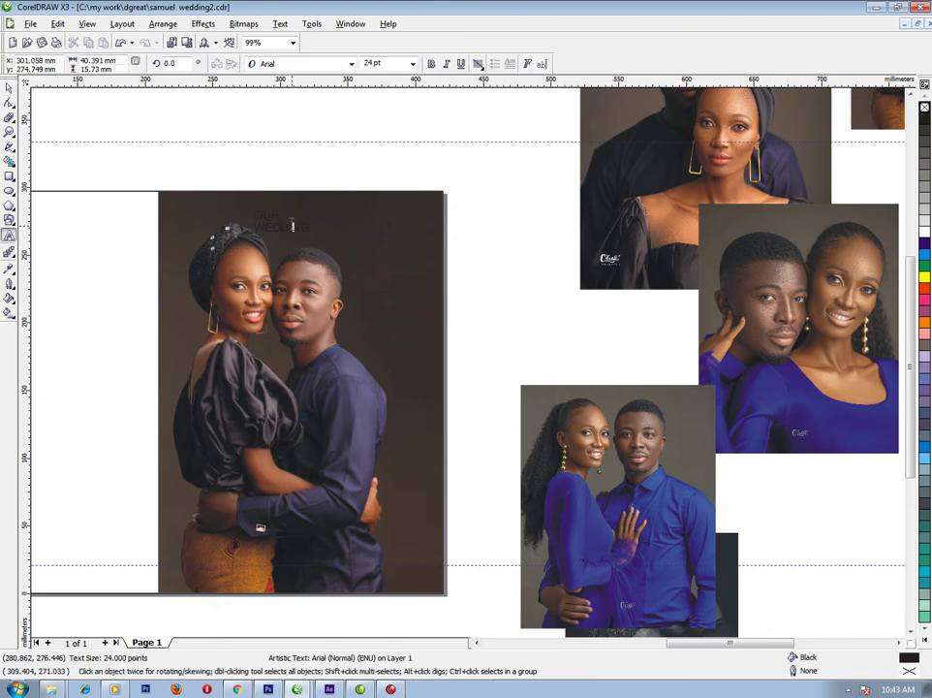
key(ctrl+a)
key(shift+F3)
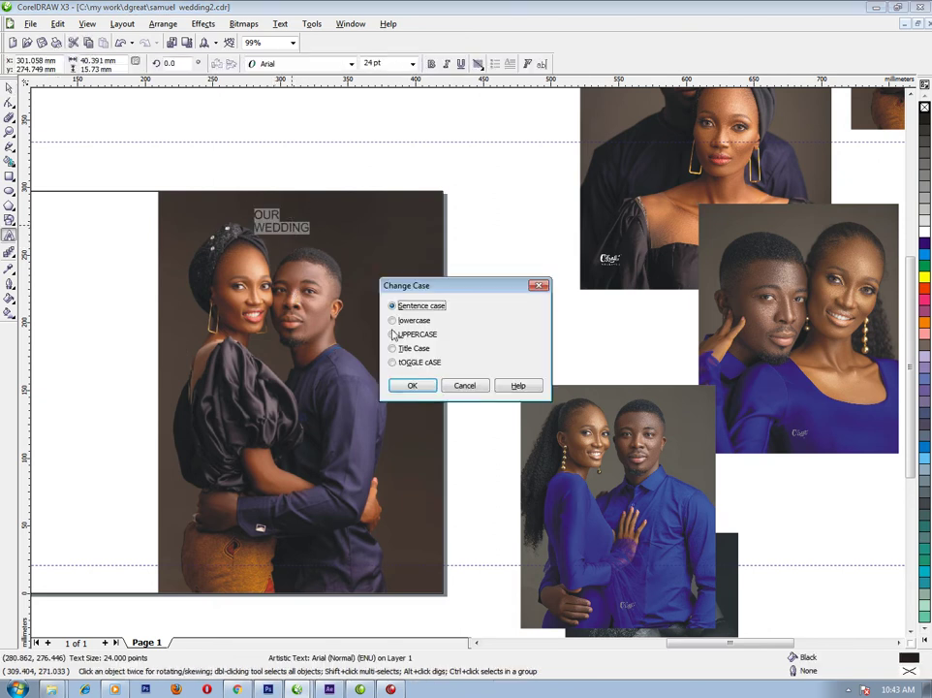
click(403, 321)
click(412, 385)
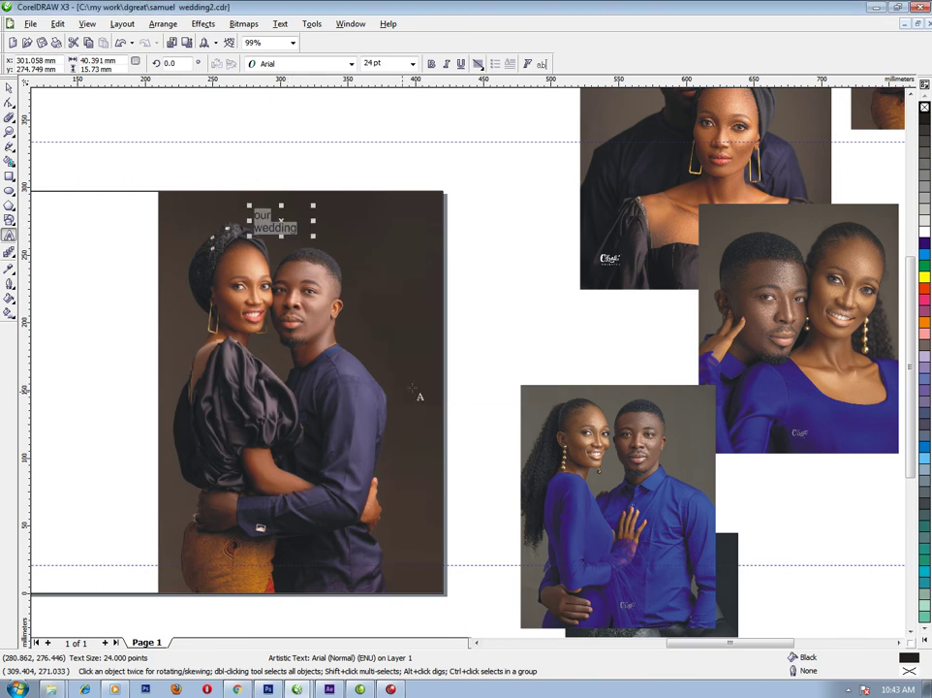
key(ctrl+space)
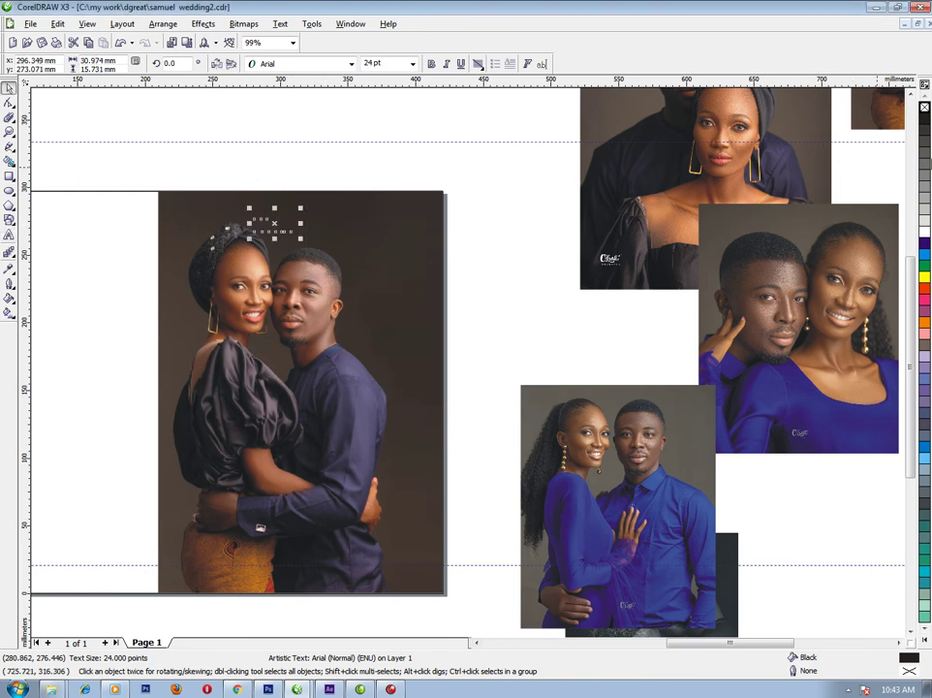
Step: Fill the "our wedding" text white and break its two lines apart into separate text objects
click(924, 231)
key(ctrl+k)
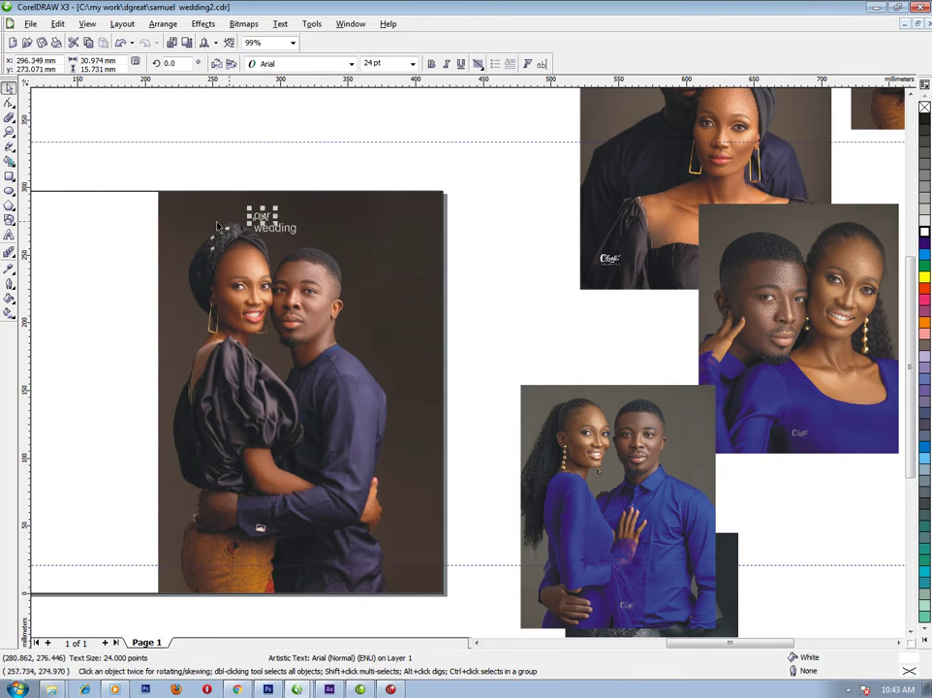
click(268, 235)
Step: Enlarge "wedding" to about 124 pt across the upper part of the cover and tighten its letter spacing
click(295, 231)
drag(301, 238, 403, 245)
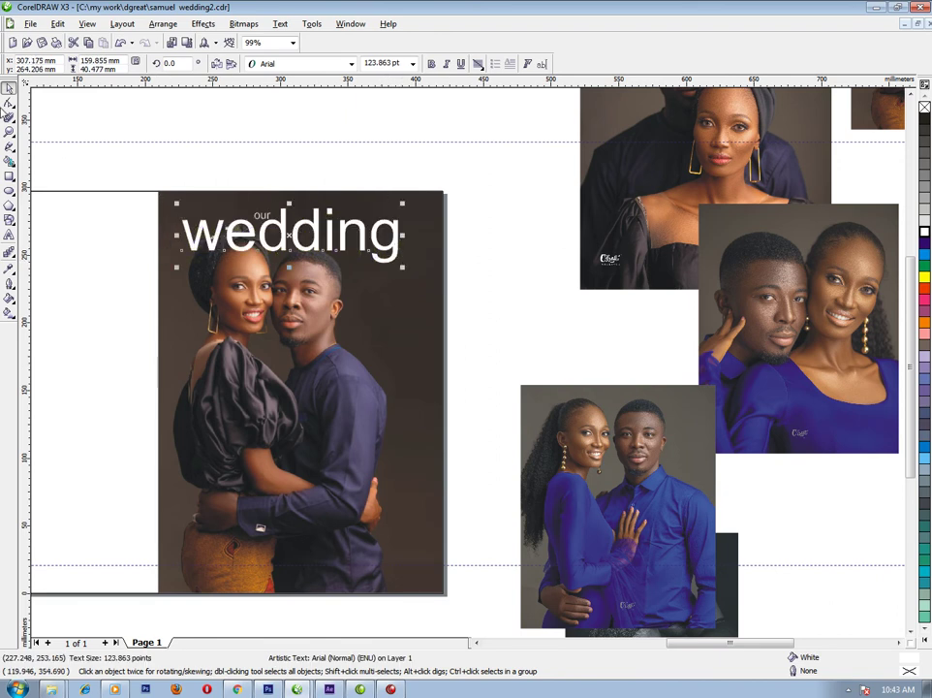
click(8, 102)
drag(404, 271, 398, 297)
key(space)
Step: Place "our" just above the w of "wedding" and enlarge it to about 31 pt
click(264, 217)
drag(266, 214, 209, 232)
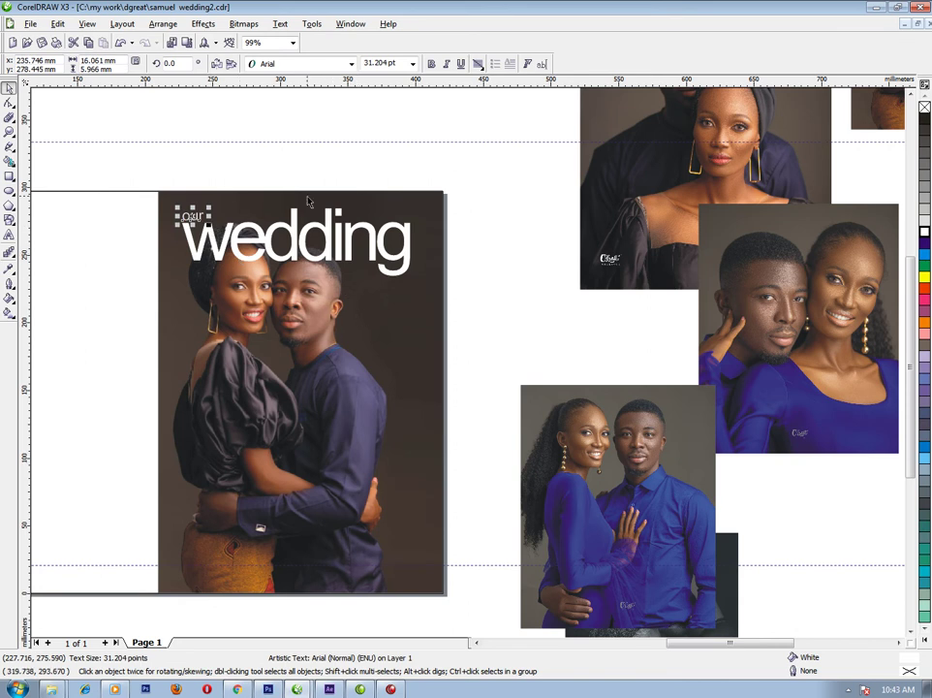
Step: Draw a closed diagonal two-segment line about 27 × 20 mm across the tail of the g in "wedding"
drag(156, 169, 493, 364)
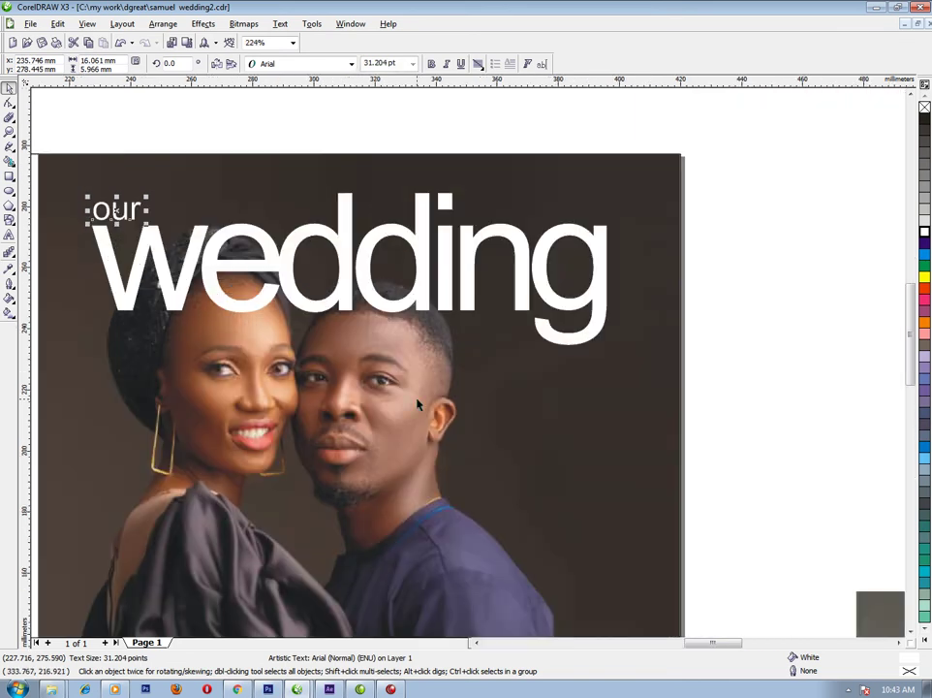
click(10, 146)
click(543, 366)
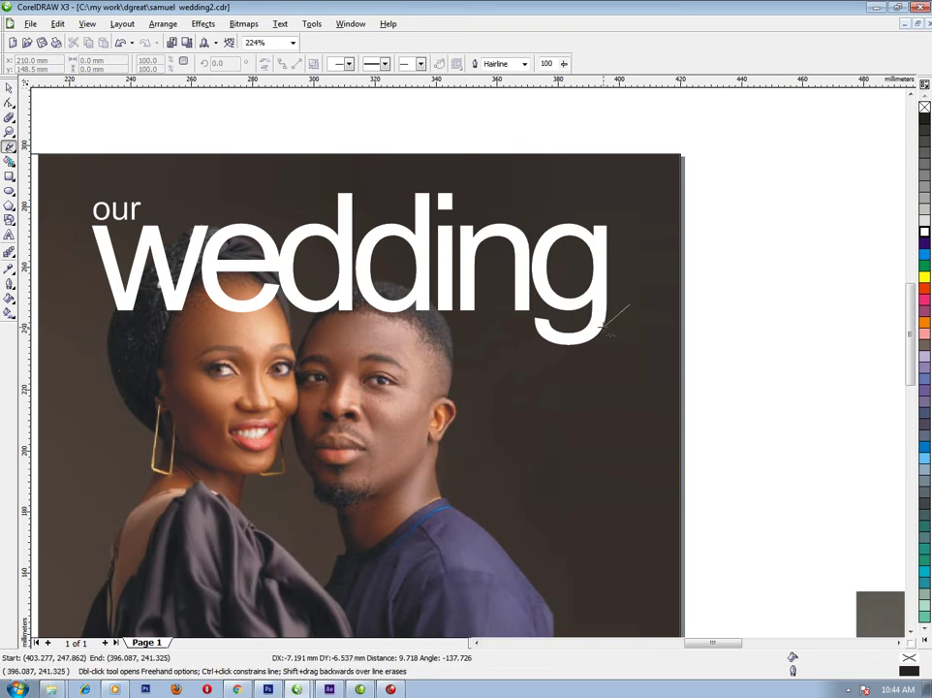
click(639, 312)
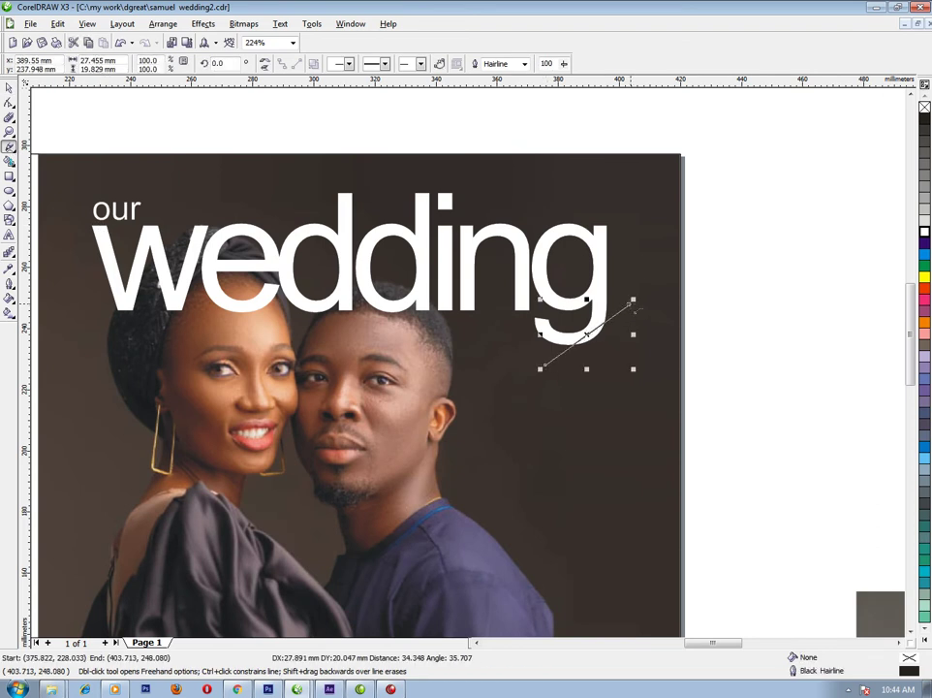
click(629, 303)
key(space)
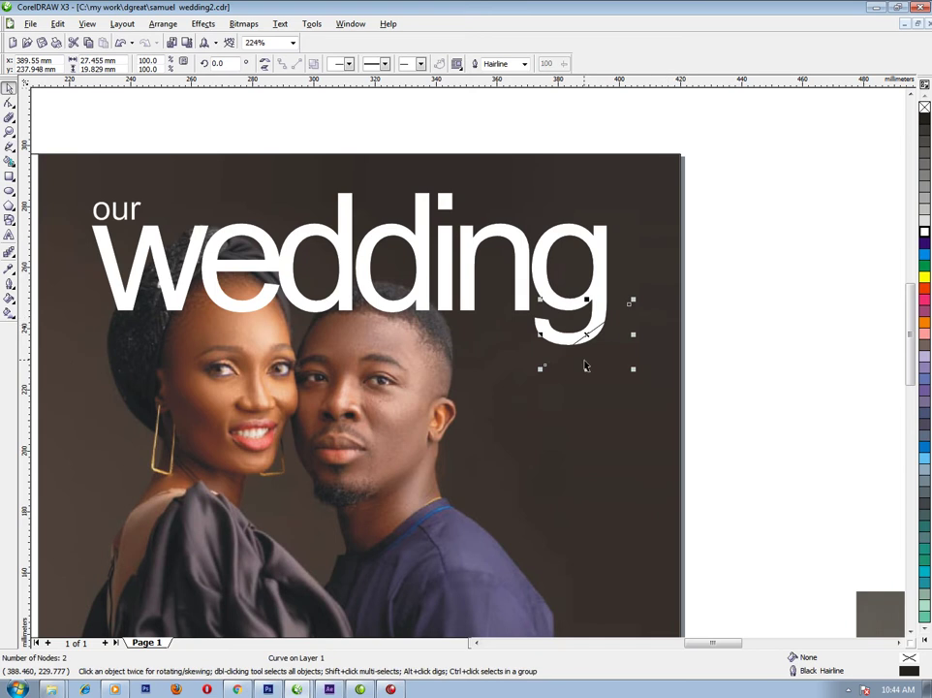
Step: Convert both segments of the diagonal line to curves and bend them apart into a wavy leaf shape
click(8, 102)
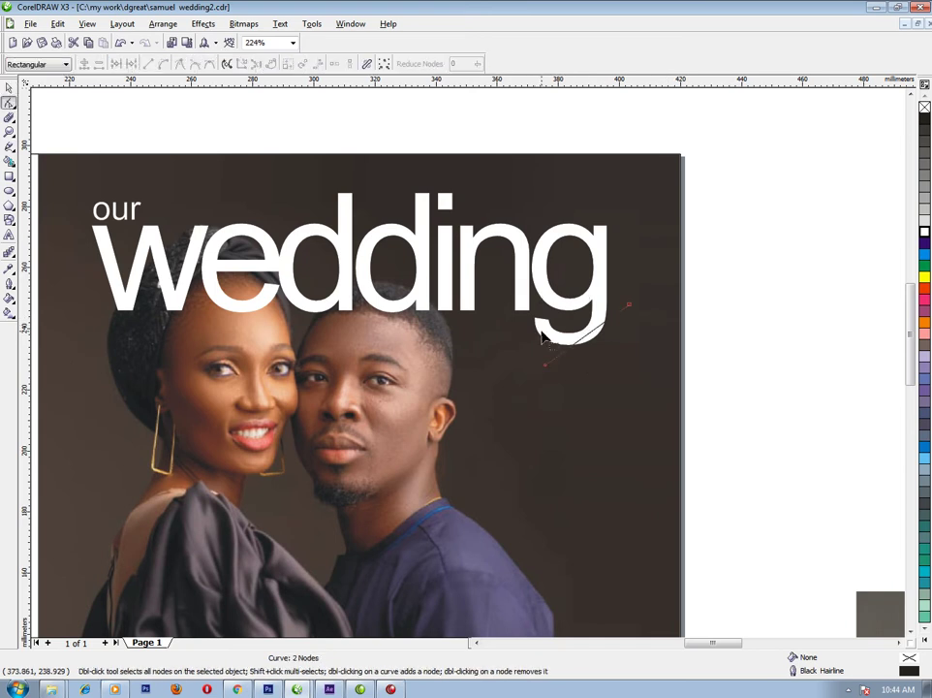
right_click(589, 331)
click(587, 333)
right_click(583, 338)
click(615, 389)
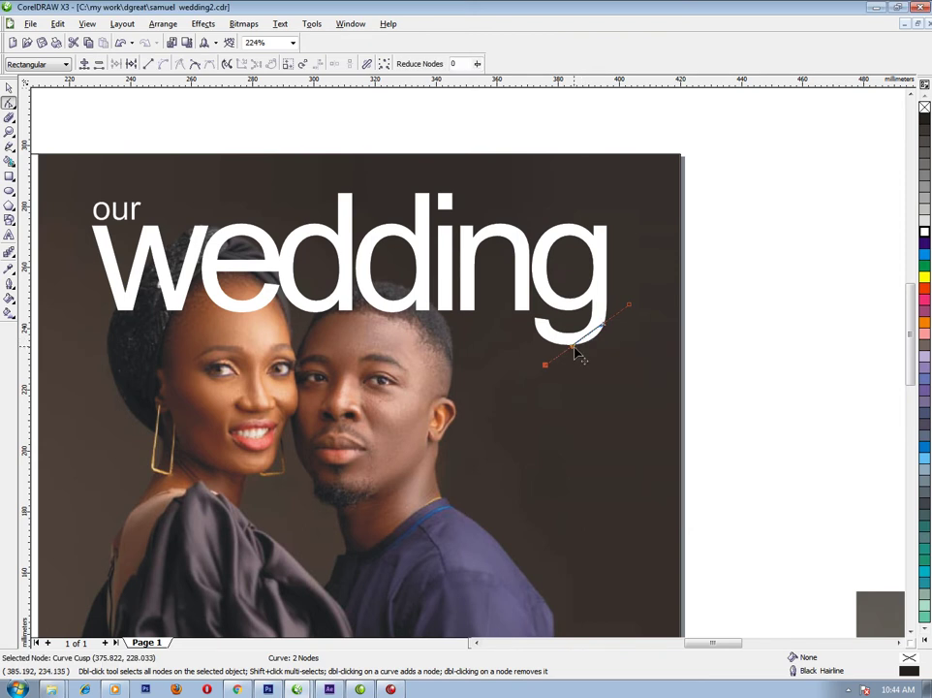
drag(606, 329, 596, 277)
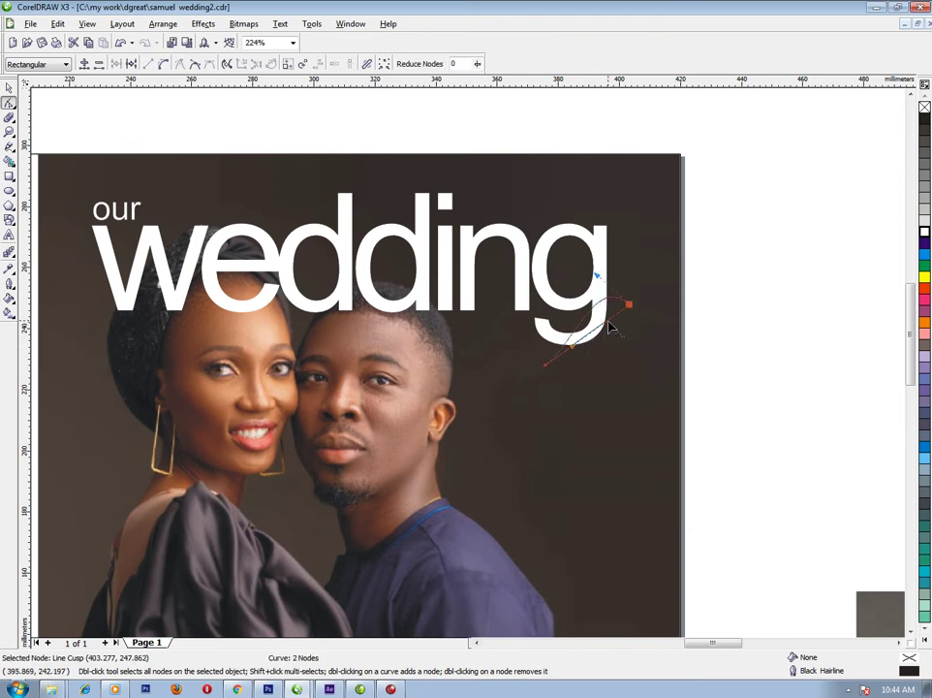
right_click(610, 329)
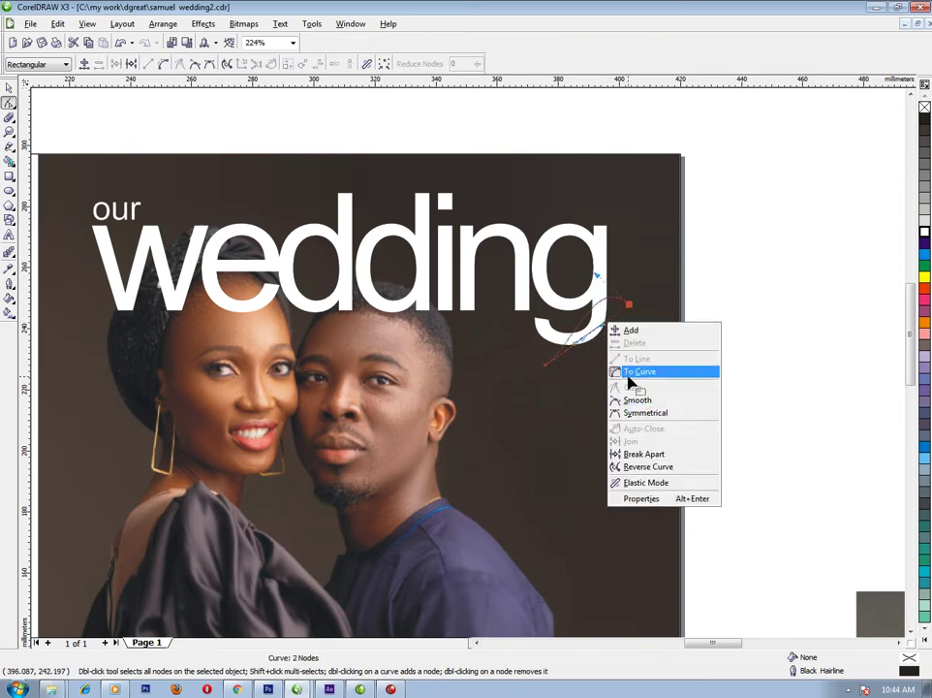
click(627, 370)
drag(578, 353, 602, 385)
Step: Skew the leaf shape downward to about 27 × 19 mm beneath the g
key(space)
click(625, 306)
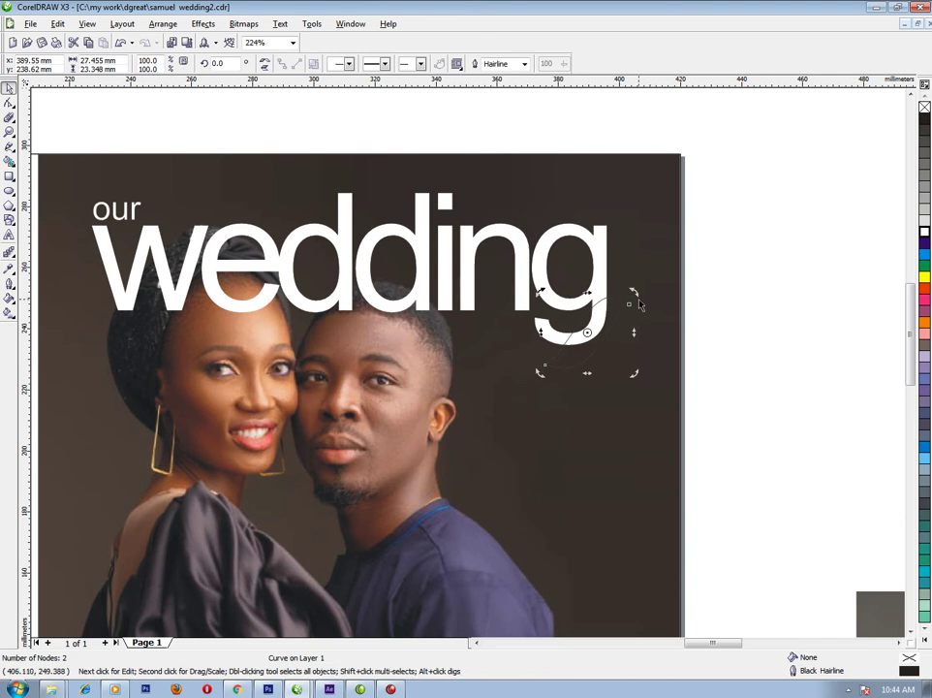
drag(636, 331, 647, 363)
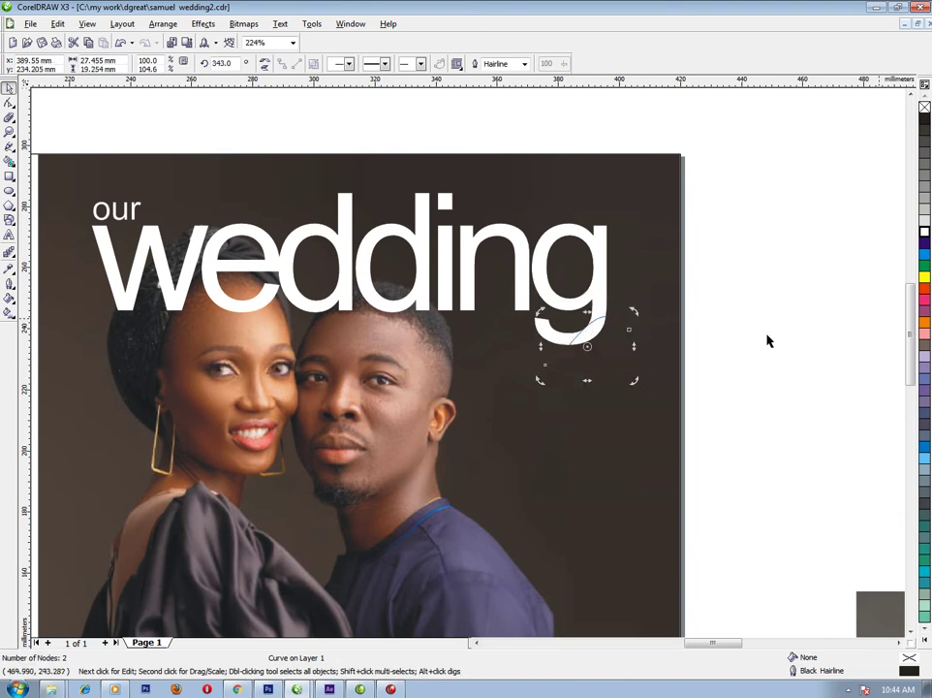
Step: Fill the leaf shape with orange C16 M58 Y92 K0 and remove its outline
click(923, 278)
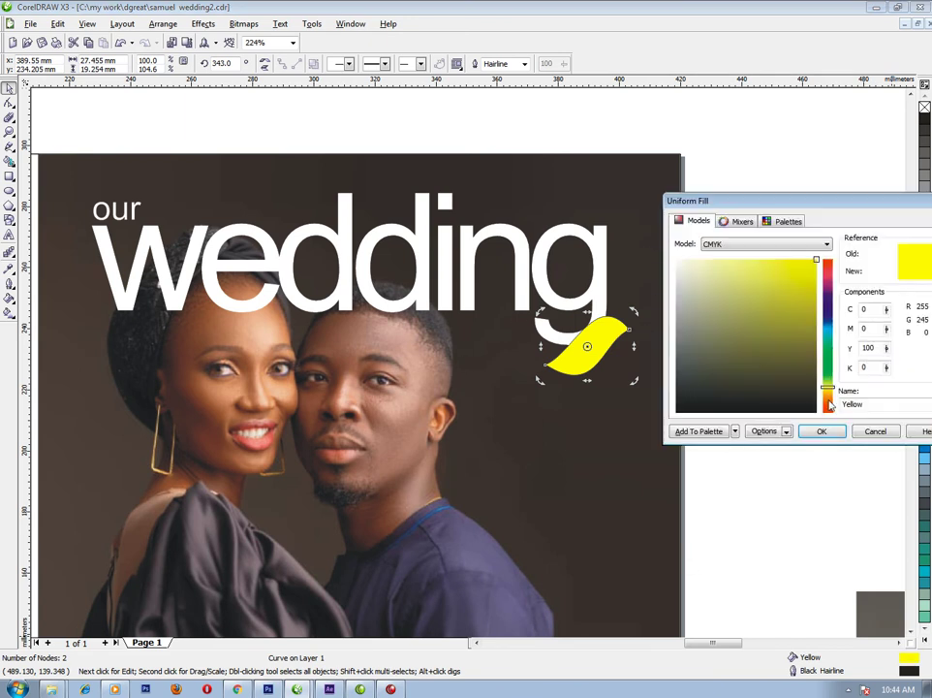
drag(830, 405, 829, 401)
click(781, 322)
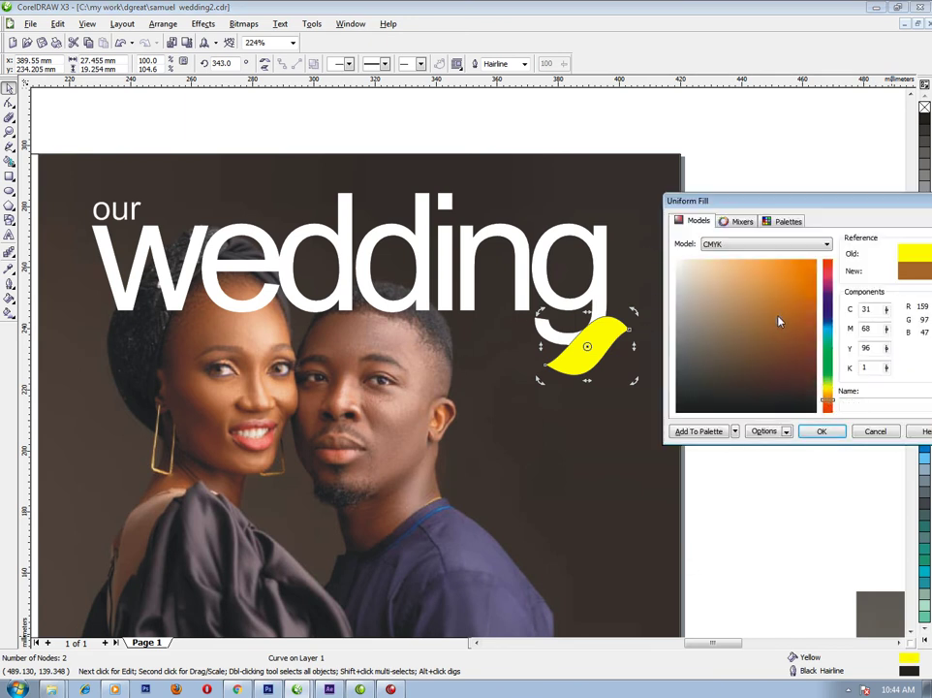
click(778, 302)
click(828, 436)
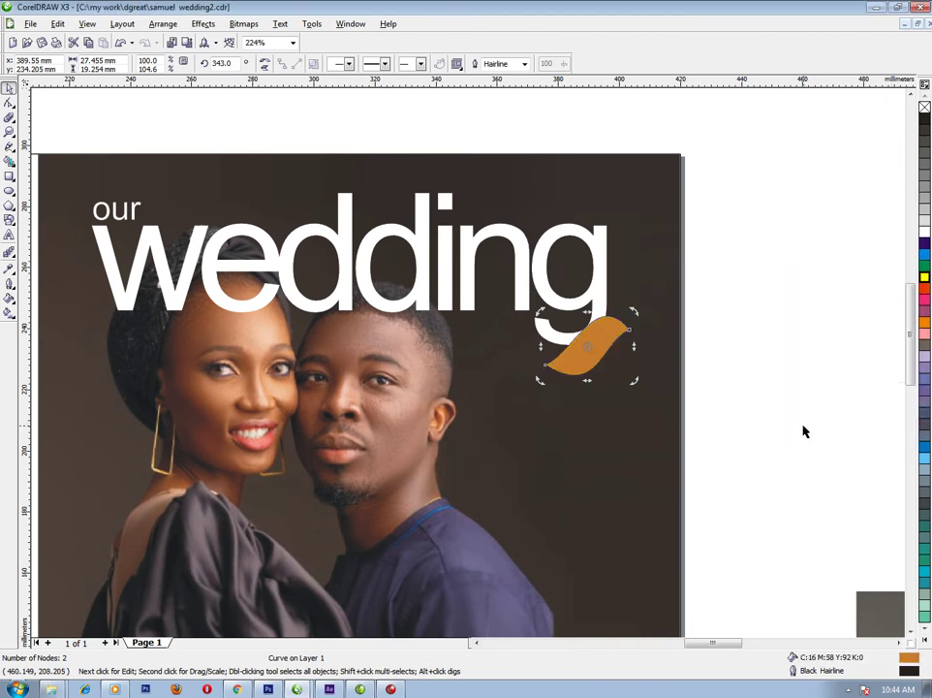
right_click(924, 108)
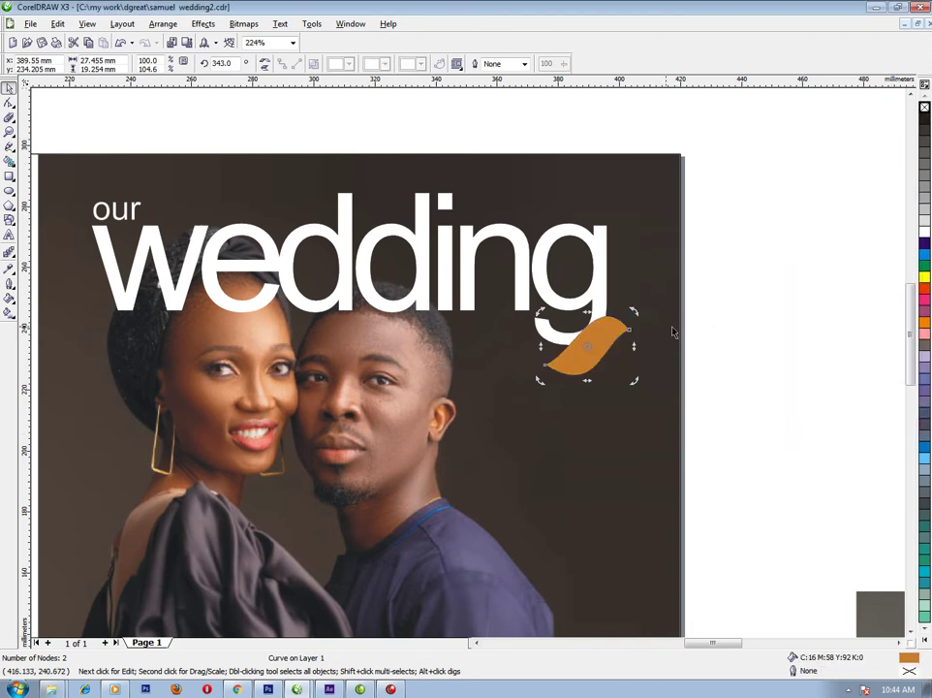
Step: Tilt the orange leaf clockwise under the tail of the g, to about 30 × 13 mm
drag(634, 311, 657, 341)
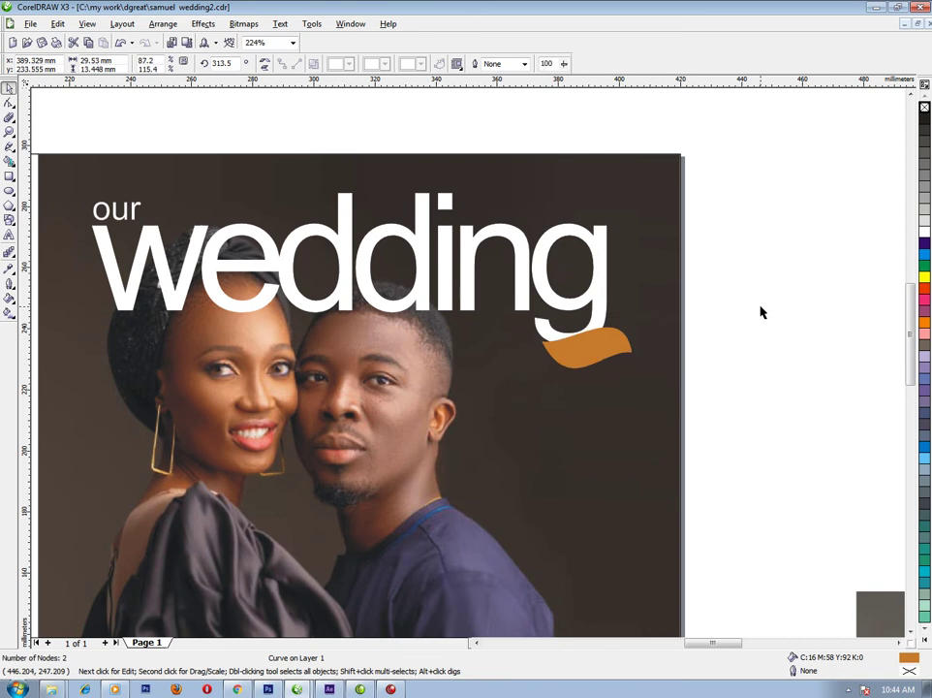
click(763, 312)
Step: Copy the word "our" onto the orange leaf and replace the copy's text with "moment"
drag(118, 221, 580, 351)
double_click(580, 352)
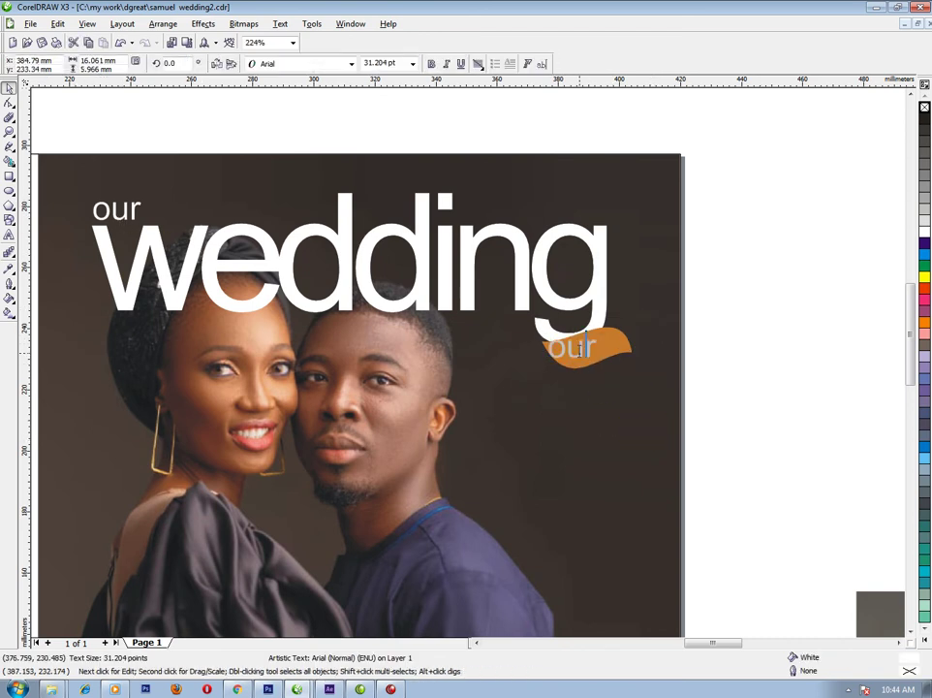
key(ctrl+a)
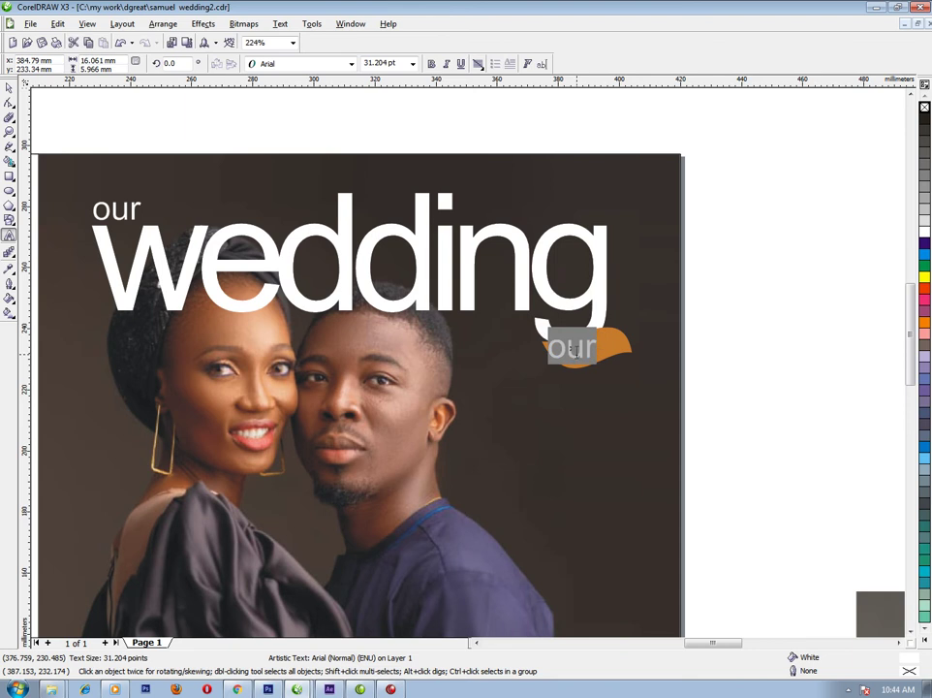
text(moment)
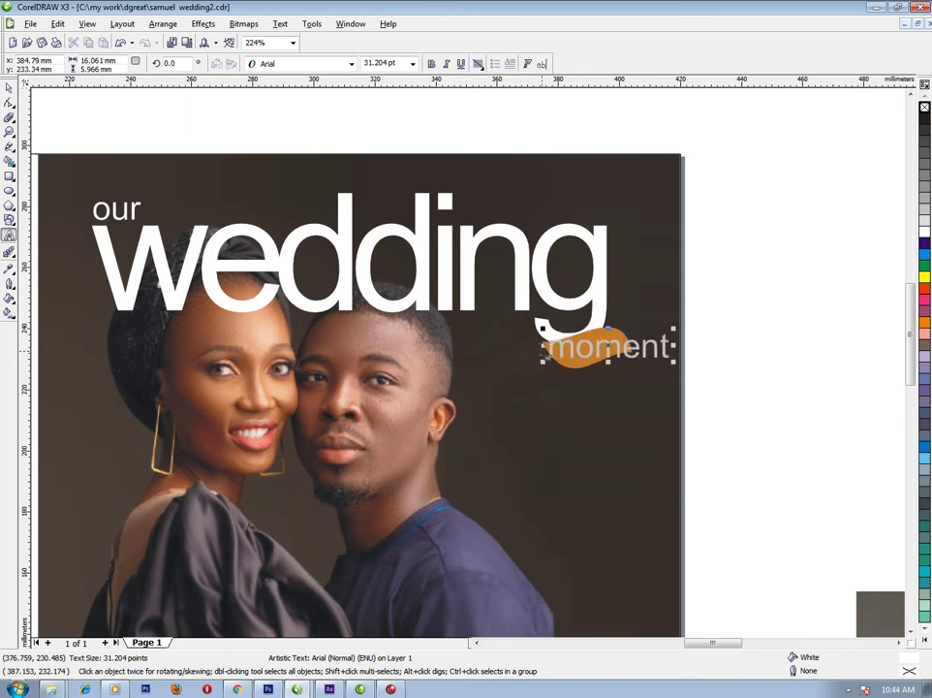
key(ctrl+space)
Step: Reduce "moment" to about 15.5 pt and center it inside the orange leaf
drag(672, 327, 609, 311)
key(ctrl+z)
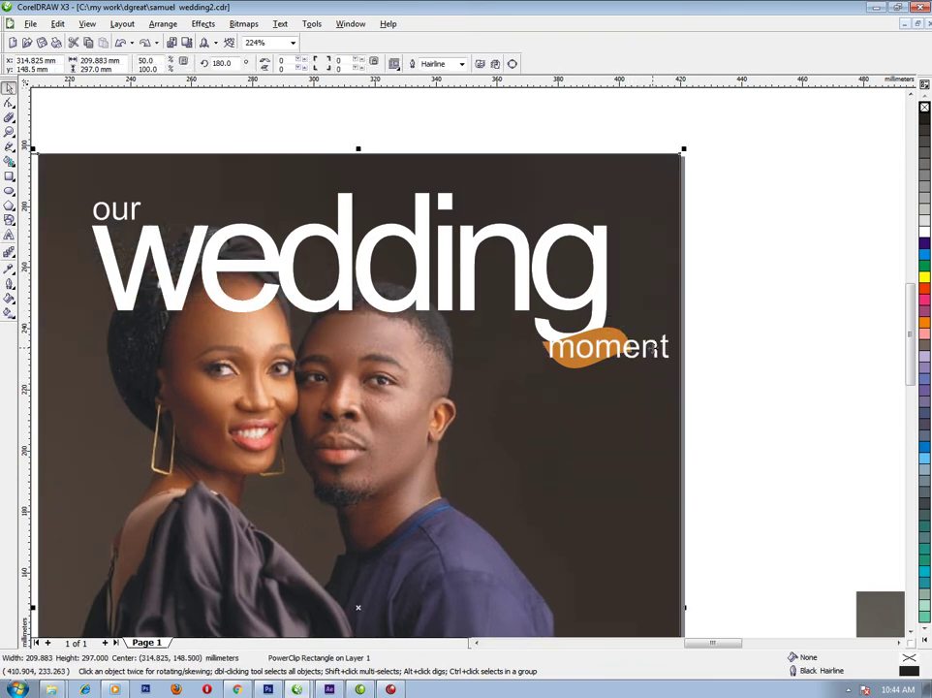
click(659, 354)
drag(675, 329, 616, 303)
mouse_move(598, 353)
mouse_down()
mouse_move(616, 345)
mouse_move(606, 348)
mouse_up()
Step: Copy "moment" to the lower part of the photo and replace its text with the couple's first names on two lines, joined by "&"
scroll(609, 346, down, 2)
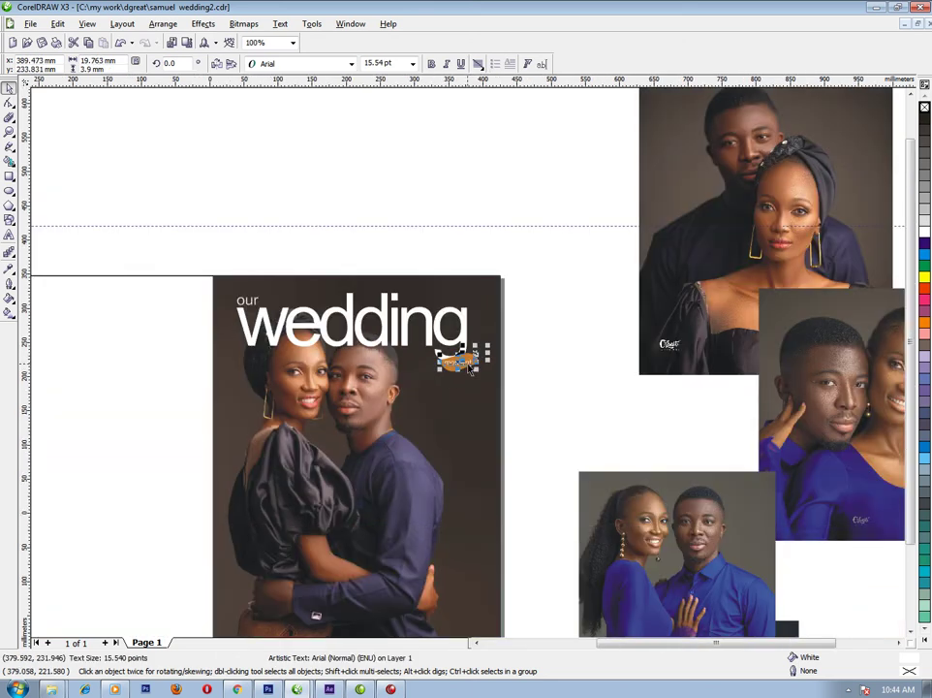
key(F2)
drag(333, 297, 546, 532)
scroll(420, 455, up, 2)
drag(551, 219, 496, 448)
click(499, 451)
click(499, 449)
key(F8)
key(ctrl+a)
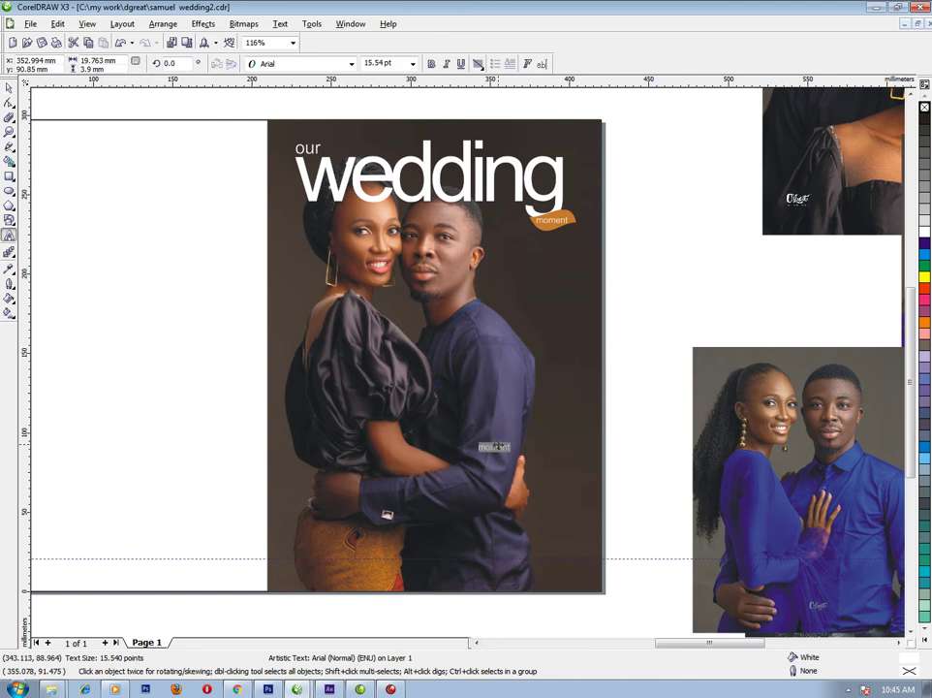
key(Delete)
text(Tolu)
key(Return)
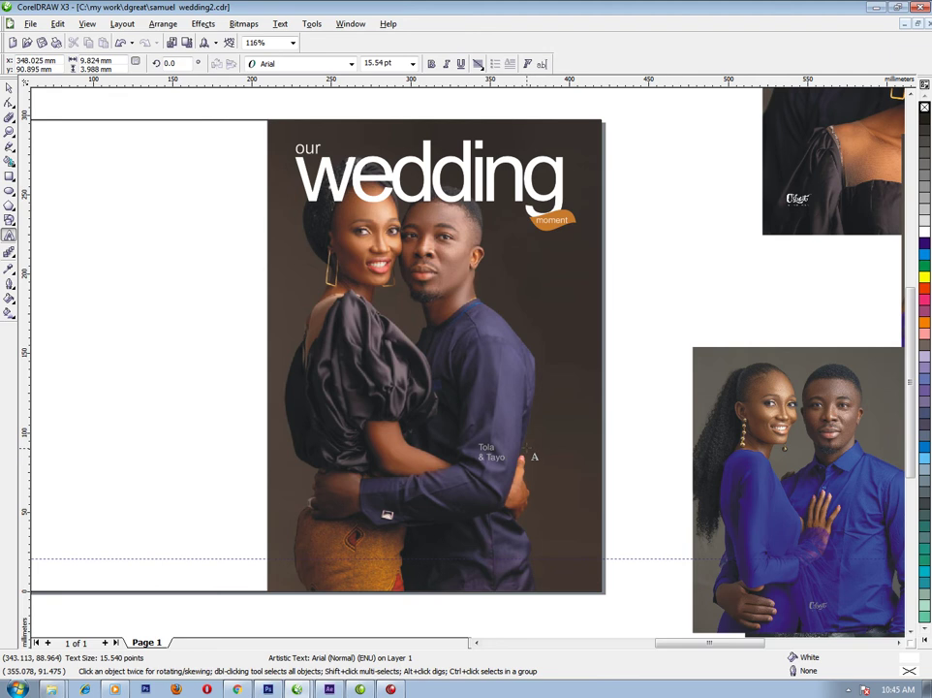
Step: Enlarge the couple's names to about 65 pt and join them into a single line
key(ctrl+space)
drag(508, 442, 552, 409)
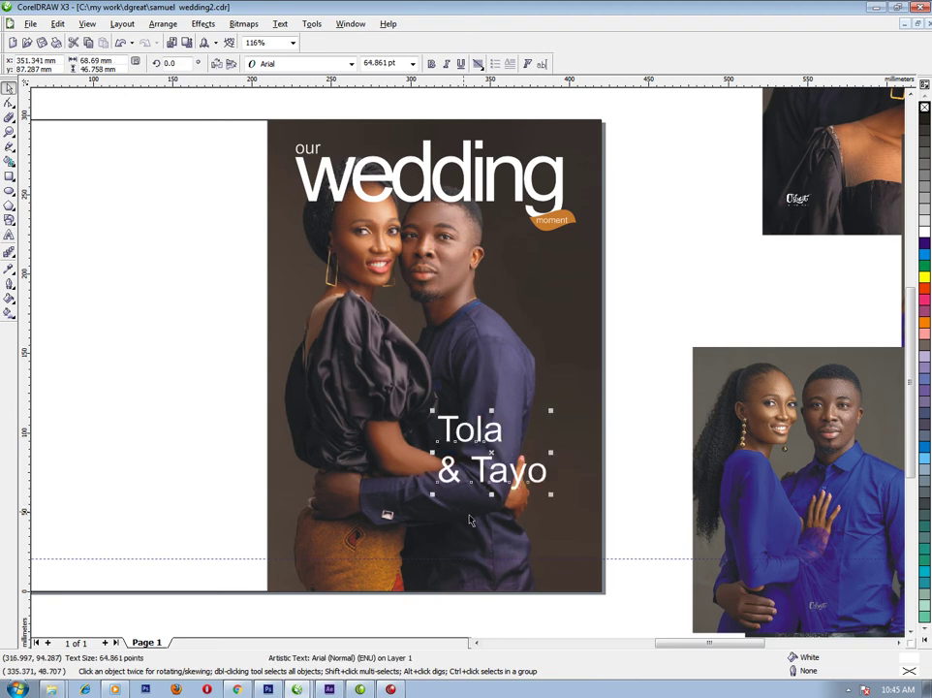
double_click(452, 472)
key(BackSpace)
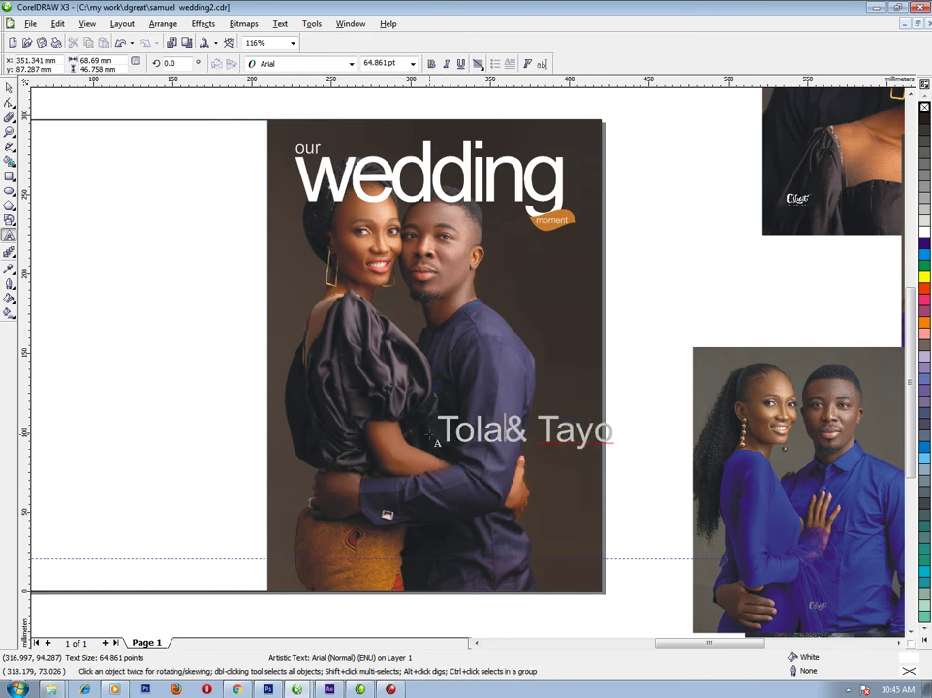
key(ctrl+a)
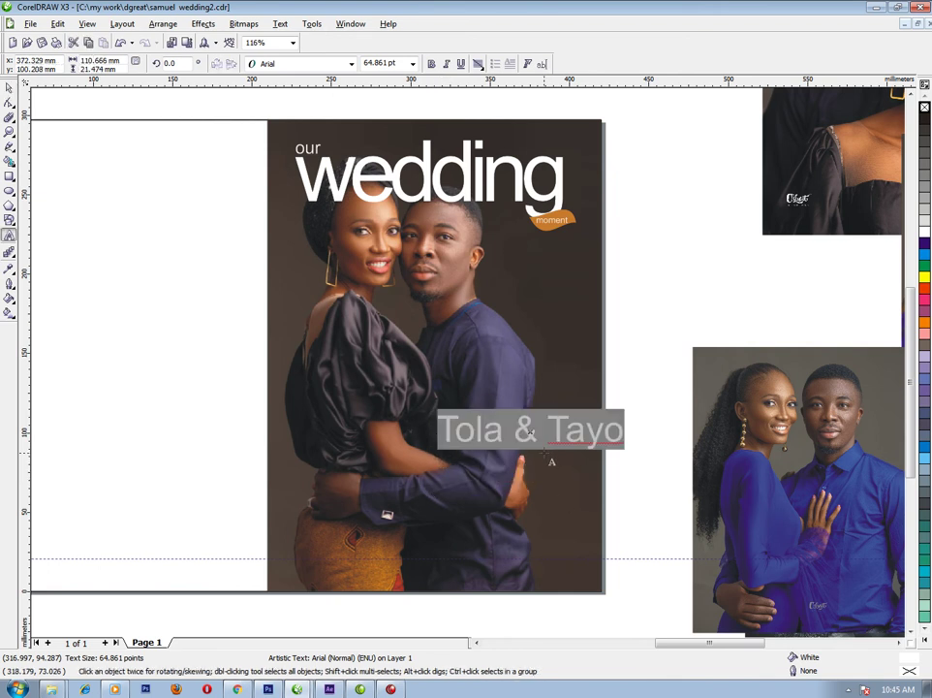
Step: Change the couple's names to UPPERCASE and place the line over the arms in the lower part of the photo
key(shift+F3)
click(421, 334)
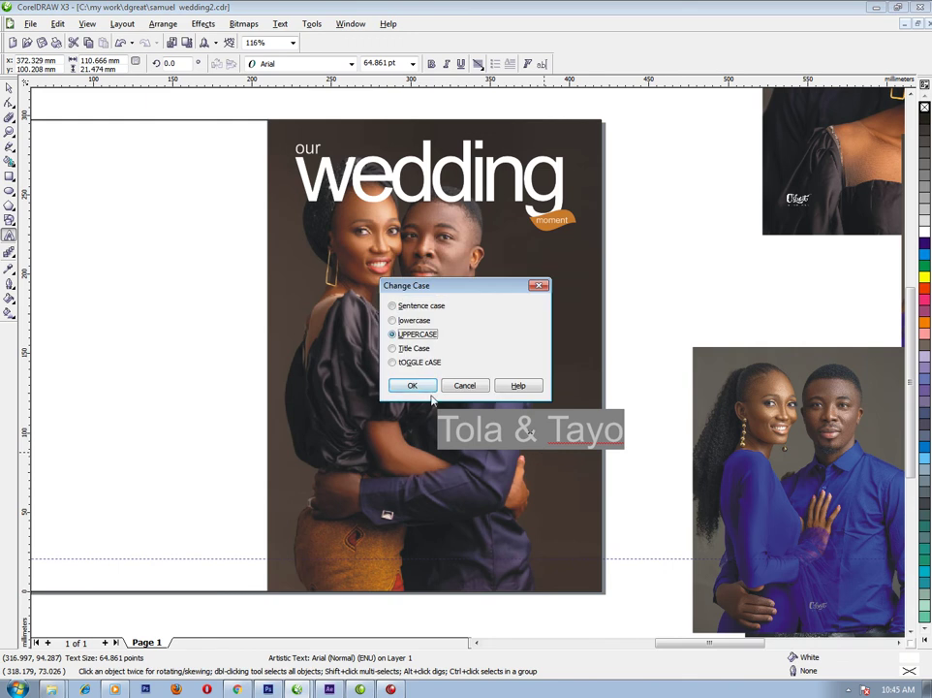
click(411, 385)
key(ctrl+space)
drag(623, 430, 505, 478)
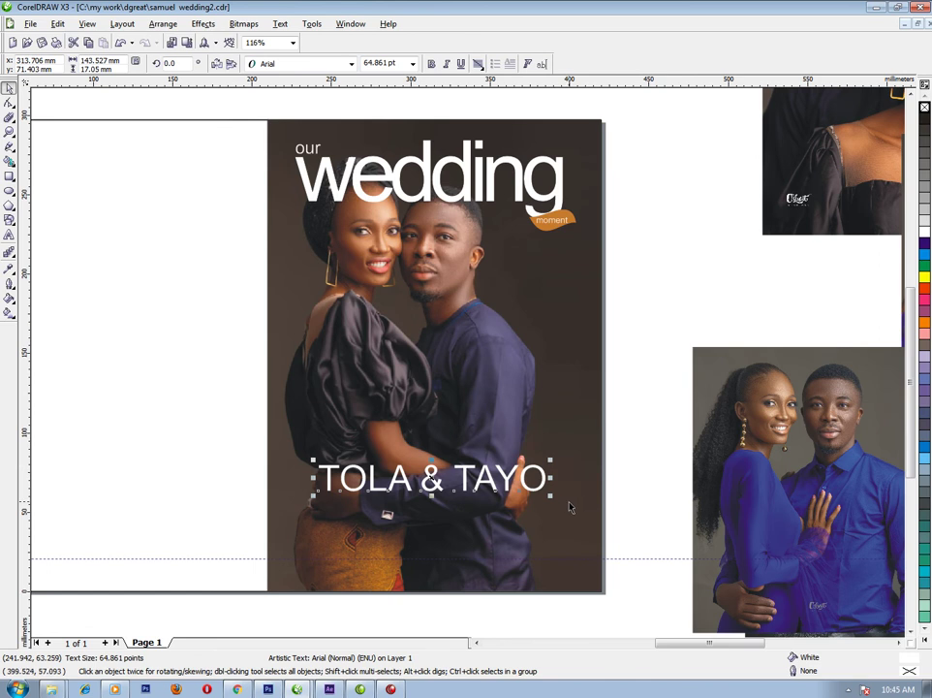
Step: Tighten the letter spacing until the couple's names are about 123 mm wide, and lower the line slightly
key(F10)
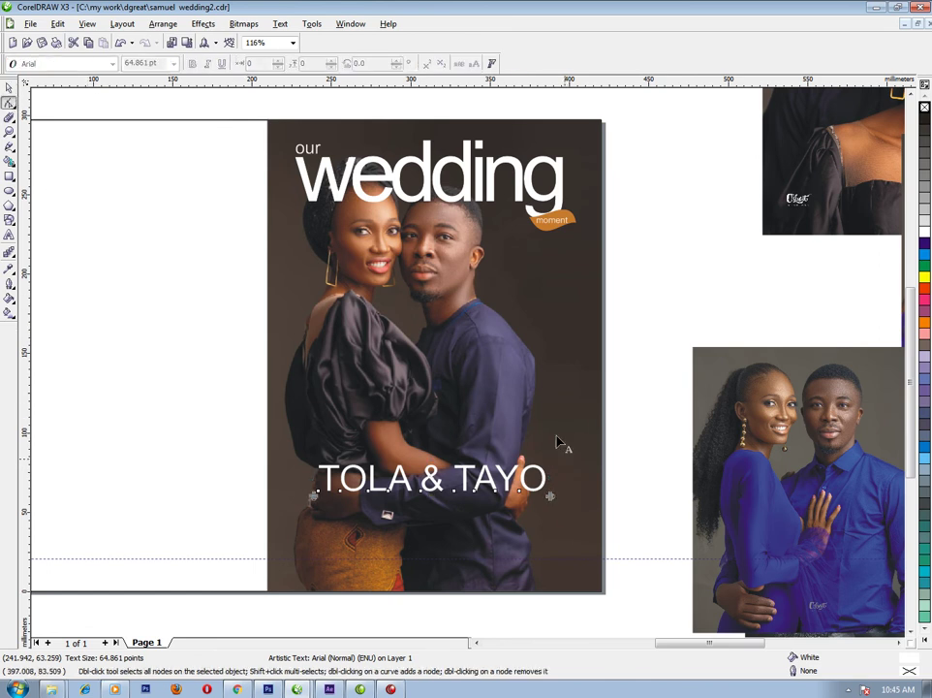
drag(557, 505, 523, 505)
key(ctrl+space)
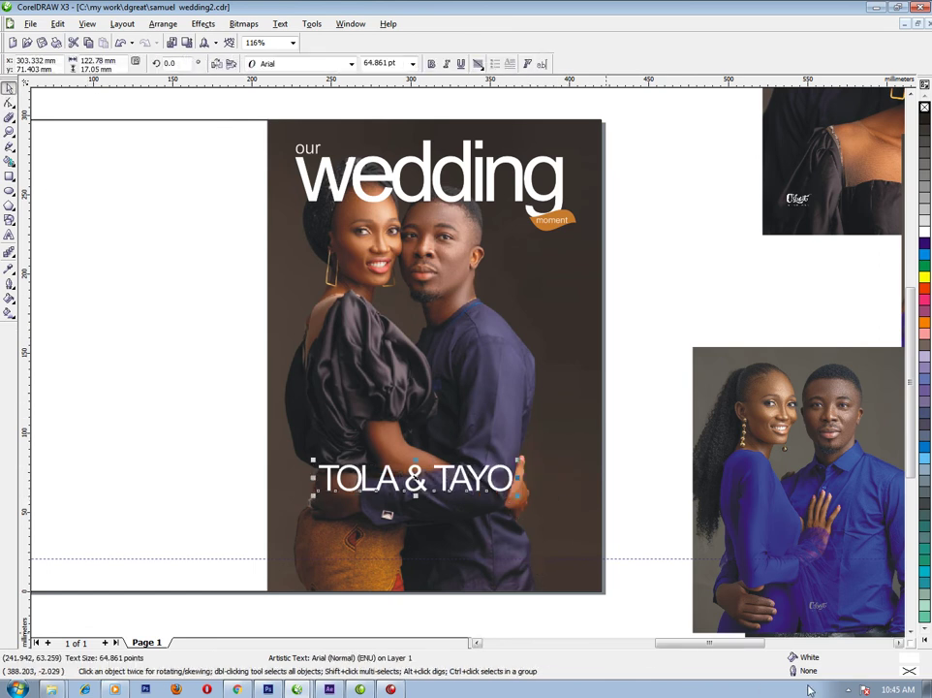
click(849, 690)
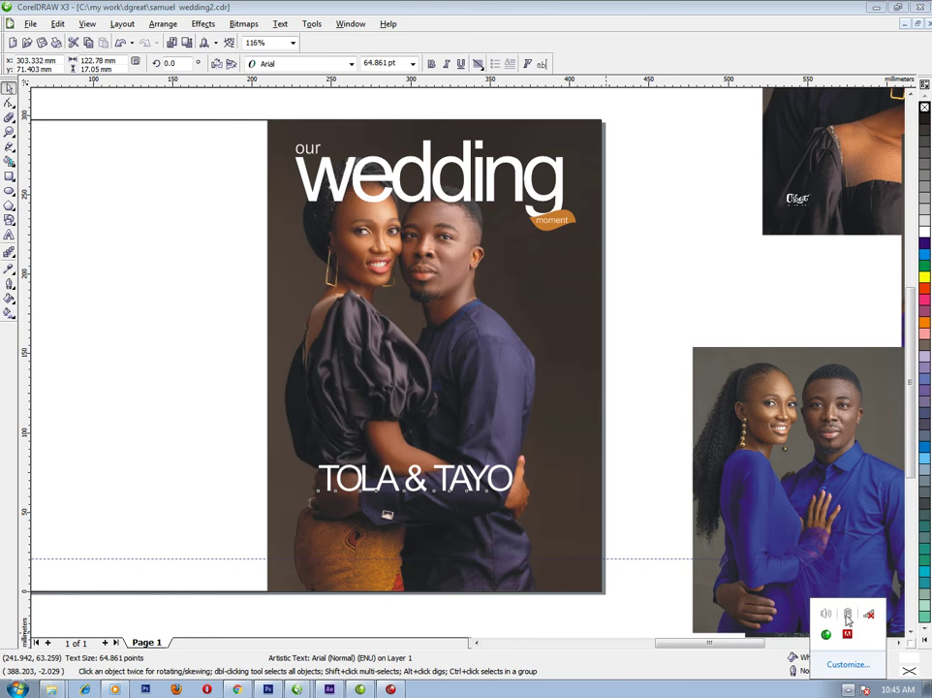
click(515, 494)
drag(516, 461, 517, 509)
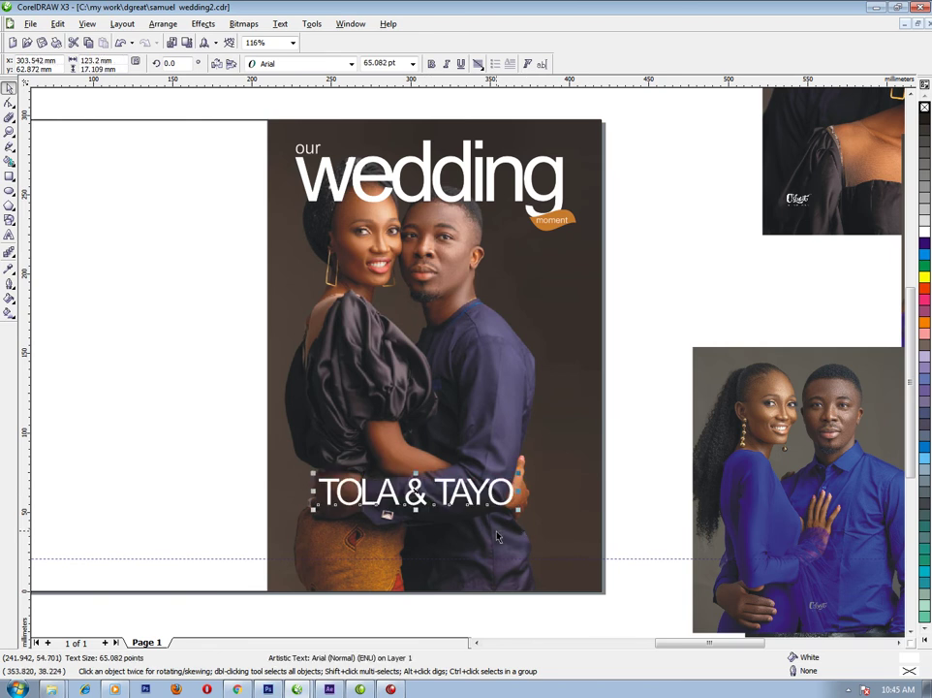
Step: Break the names line into separate words and fit a smaller "&" tightly between them, higher up on the photo
key(ctrl+k)
click(434, 495)
click(433, 494)
drag(433, 474, 405, 525)
click(446, 498)
drag(649, 450, 279, 552)
drag(466, 498, 535, 432)
click(675, 430)
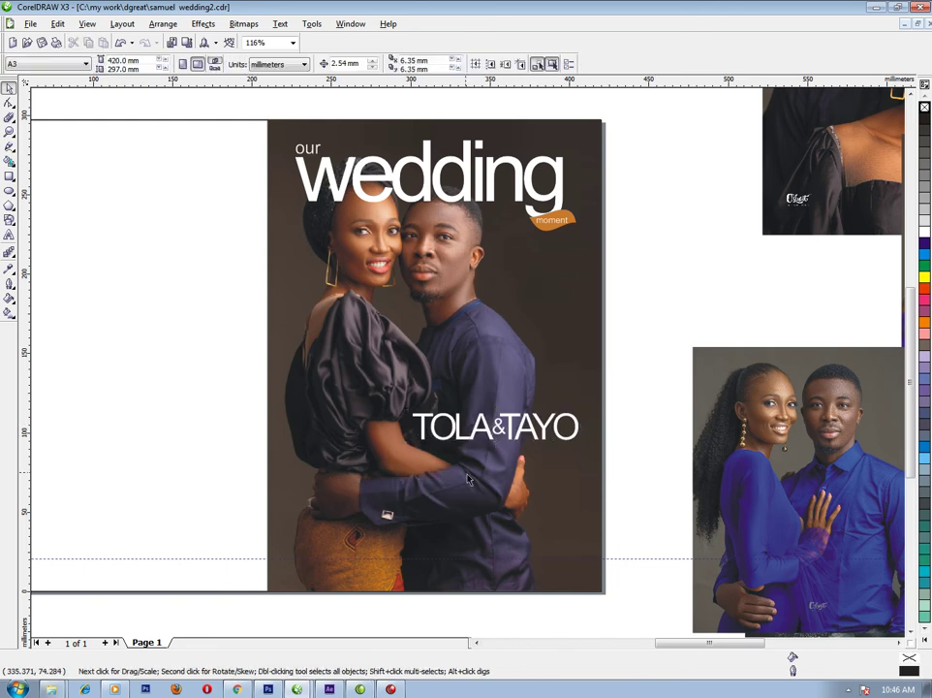
Step: Stack the "&" and the second name under the first name and enlarge both names to about 93 pt
drag(647, 375, 484, 475)
drag(535, 426, 461, 451)
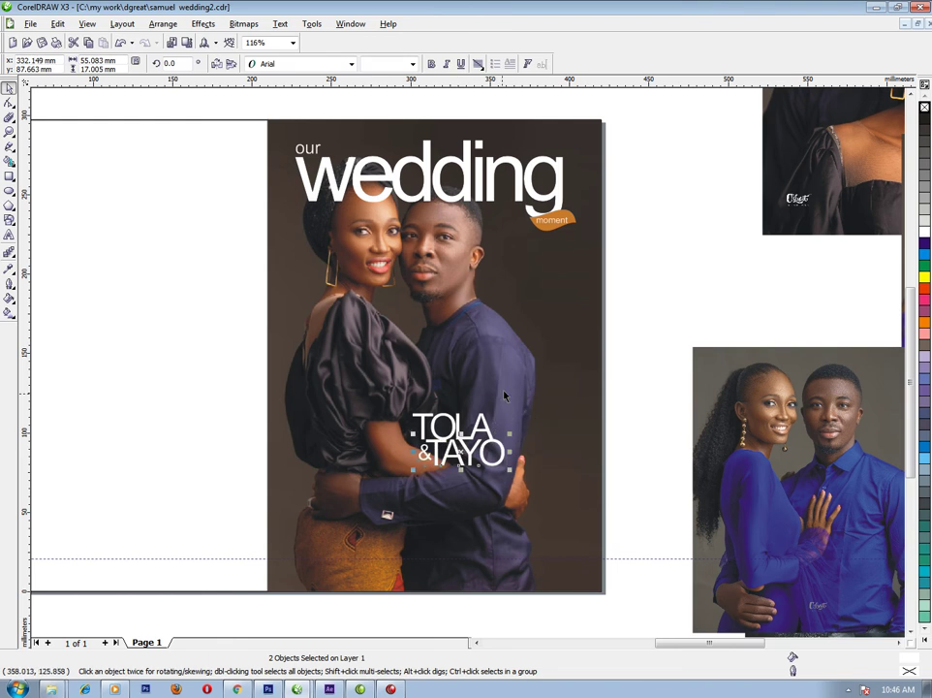
shift+click(486, 432)
drag(512, 469, 554, 468)
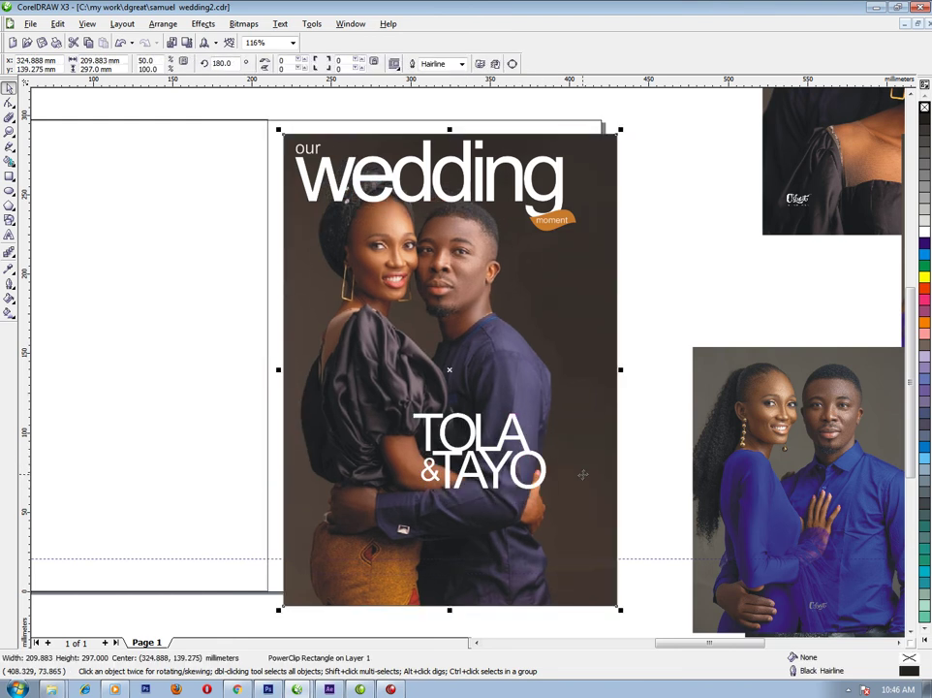
Step: Undo the accidental shift of the cover photo and move the stacked names slightly down and to the right
key(ctrl+z)
drag(653, 358, 370, 533)
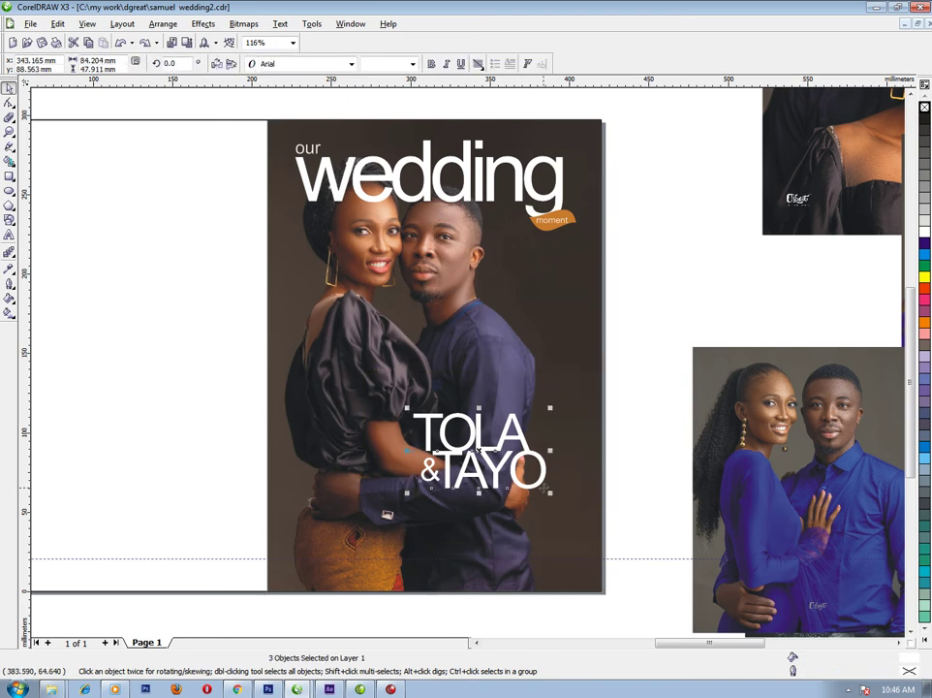
drag(539, 481, 555, 493)
click(658, 442)
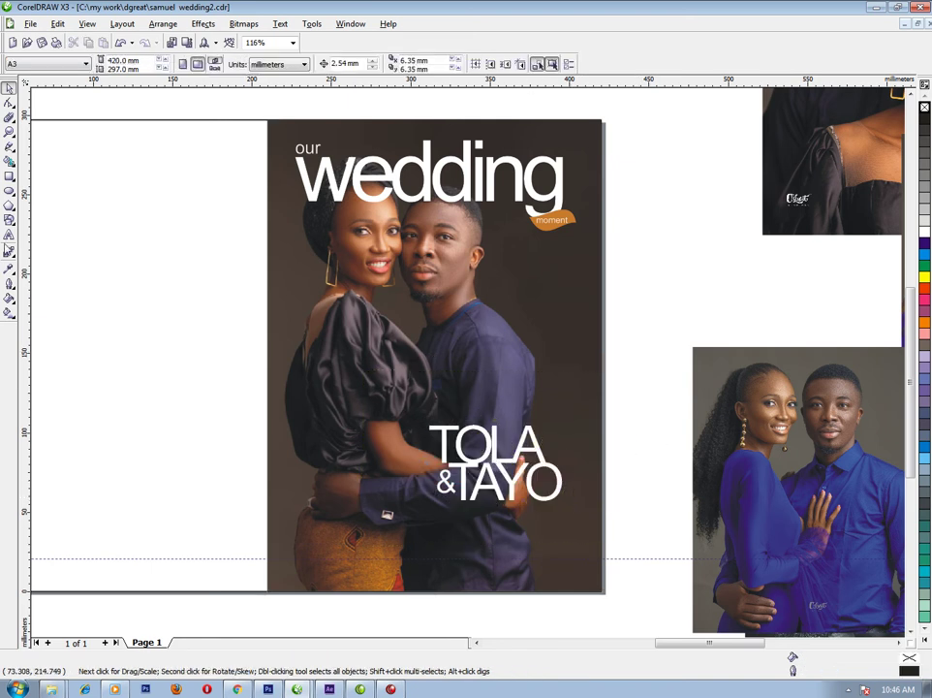
Step: Draw a vertical line about 41 mm long above the names and retrace it to form a closed path
click(9, 145)
click(485, 314)
click(486, 381)
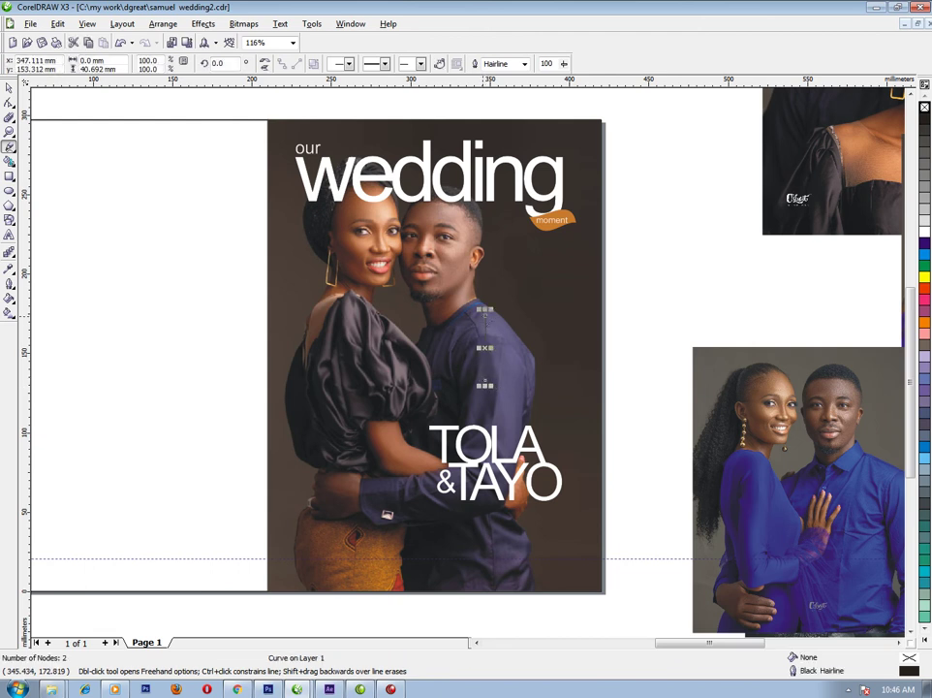
click(484, 317)
double_click(485, 381)
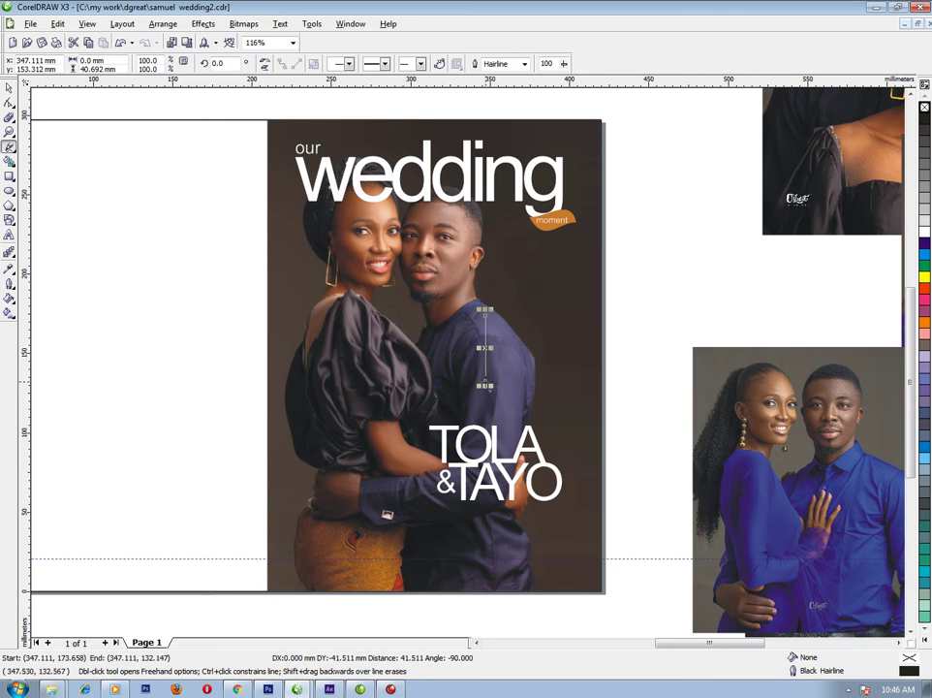
click(483, 384)
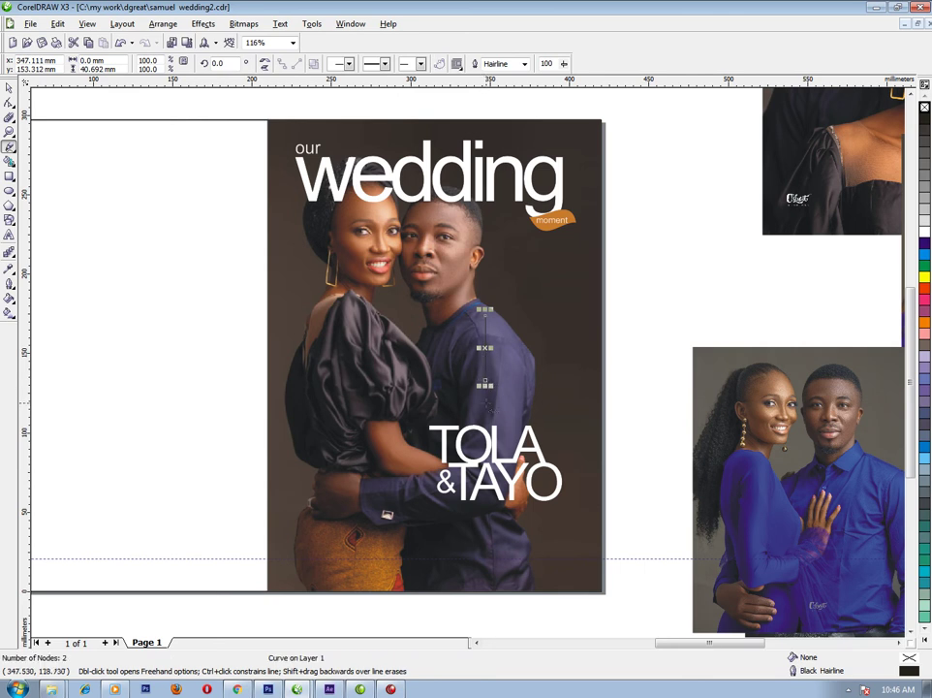
Step: Convert one segment of the vertical line to a curve and bend it outward into the left half of a heart
key(space)
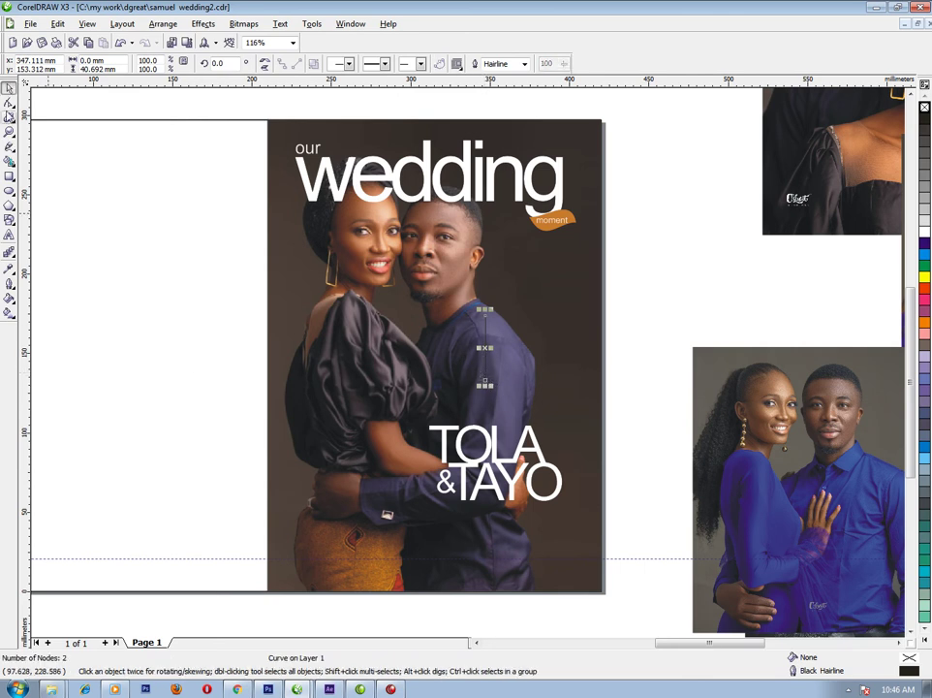
click(9, 102)
right_click(486, 342)
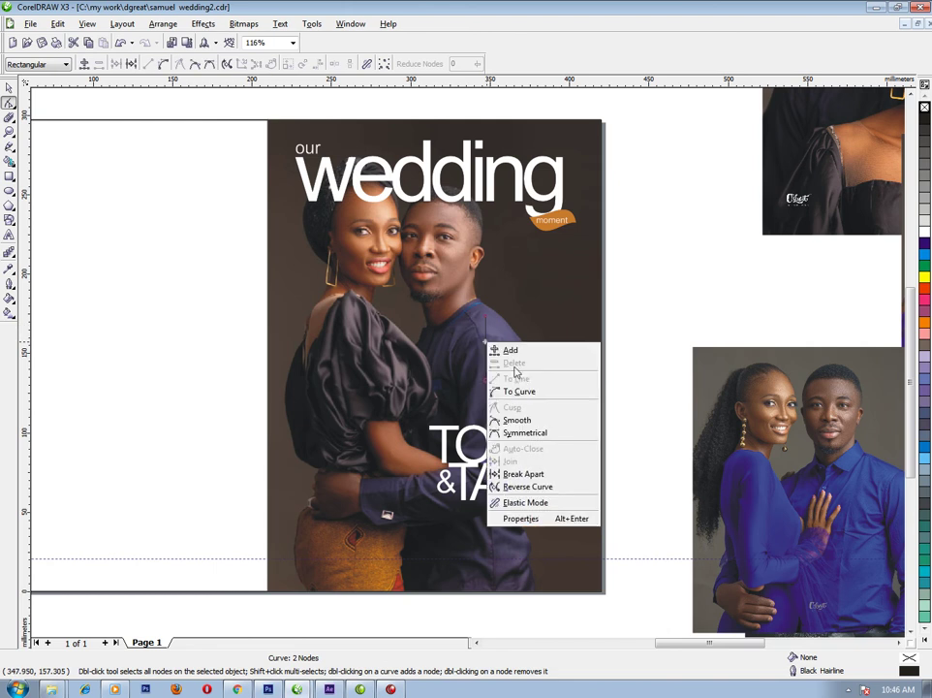
click(514, 388)
drag(486, 345, 456, 273)
click(433, 355)
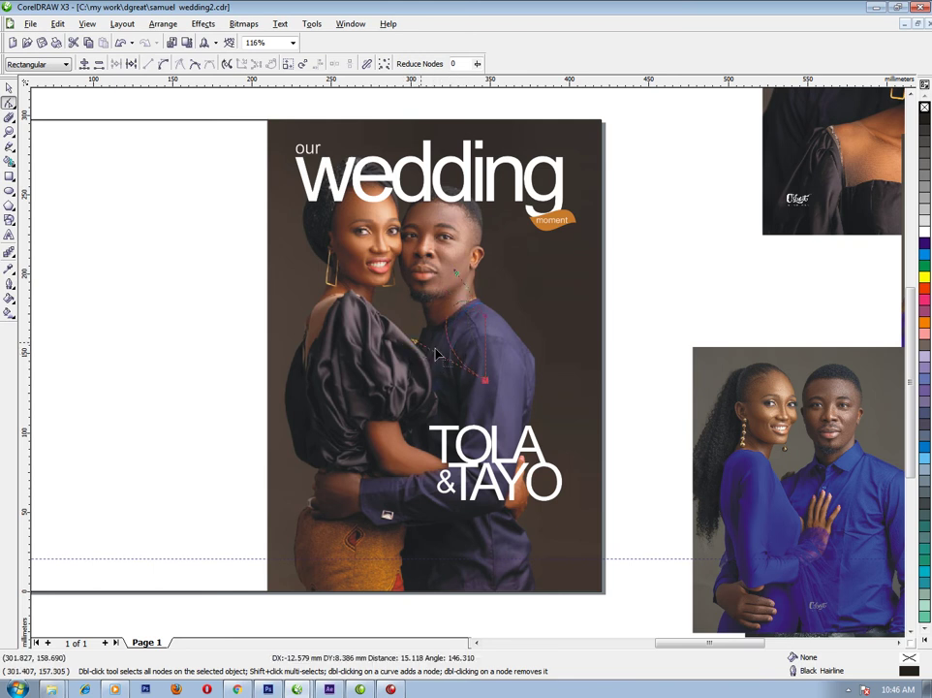
Step: Flip the half heart horizontally to the other side of its straight edge
key(space)
shift+click(442, 344)
click(469, 327)
click(638, 293)
click(449, 329)
drag(441, 340, 495, 331)
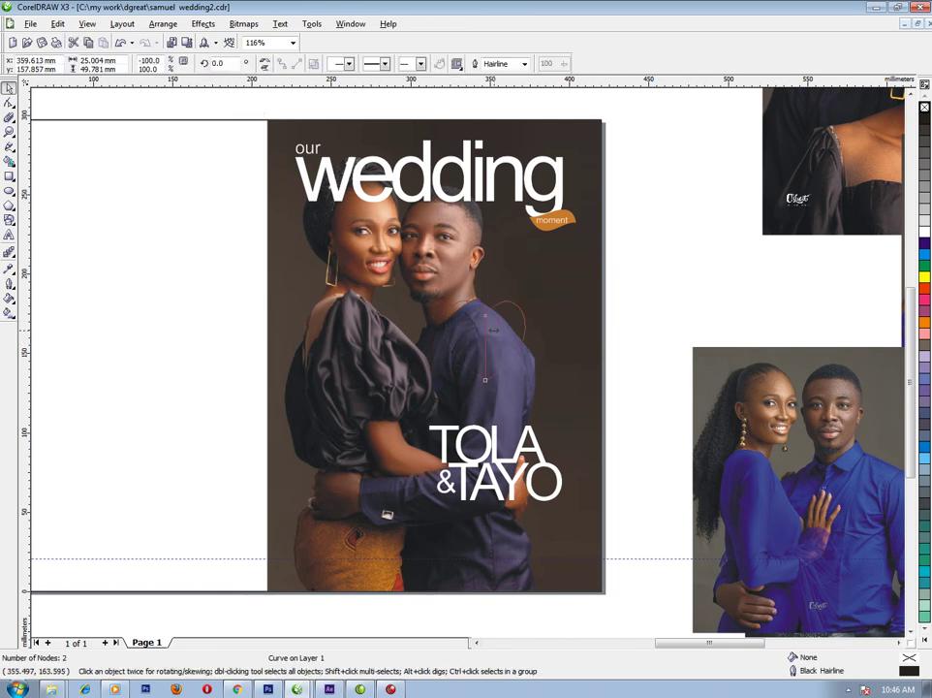
shift+click(462, 331)
drag(635, 250, 290, 531)
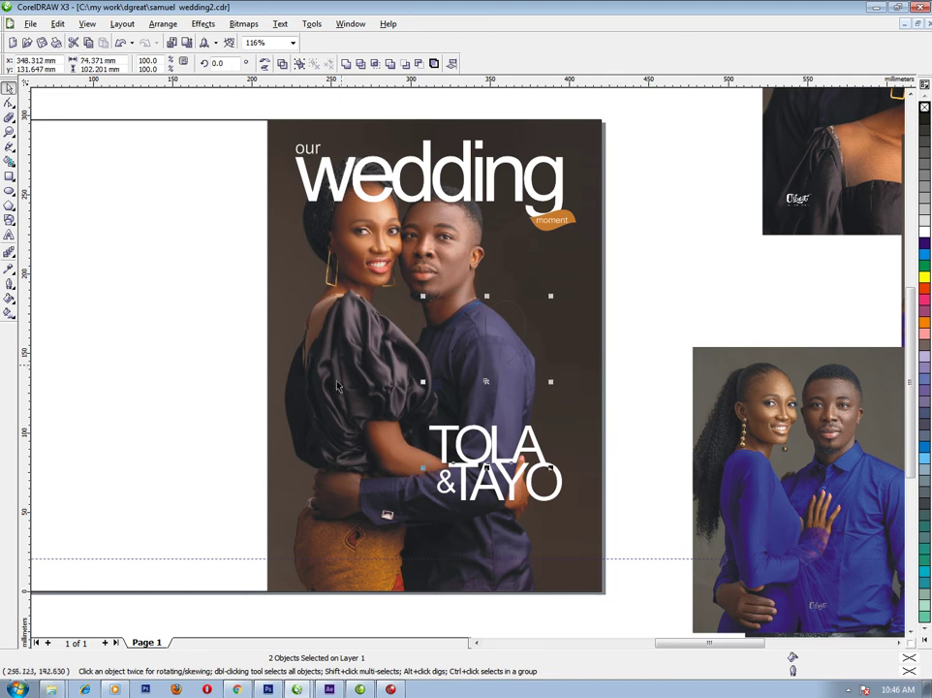
shift+click(535, 447)
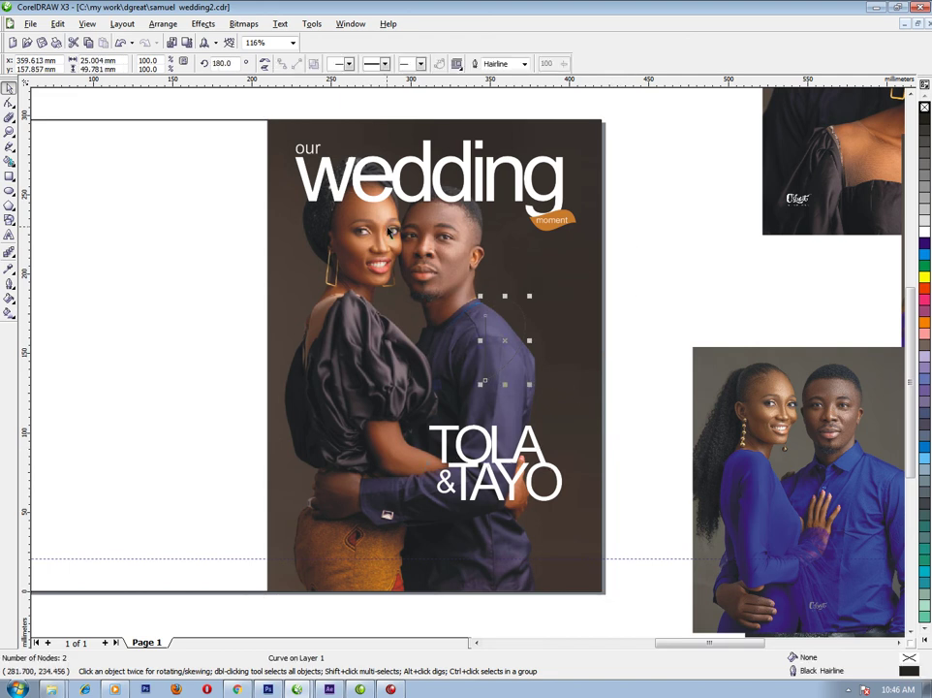
shift+click(464, 331)
click(662, 258)
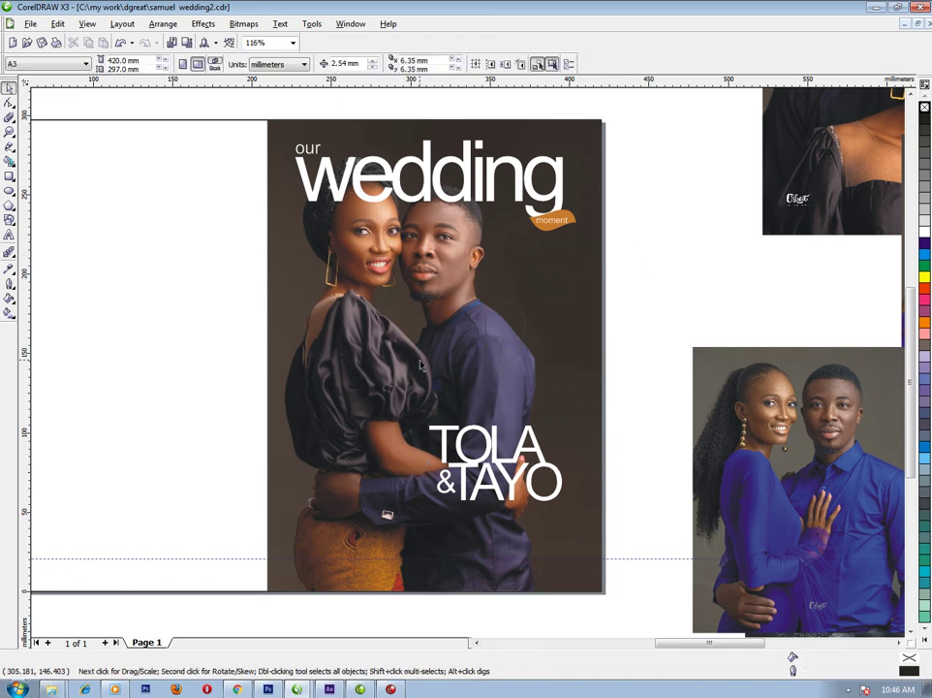
Step: Add a mirrored copy of the half heart across its straight edge and combine both halves into one white-filled heart
click(485, 341)
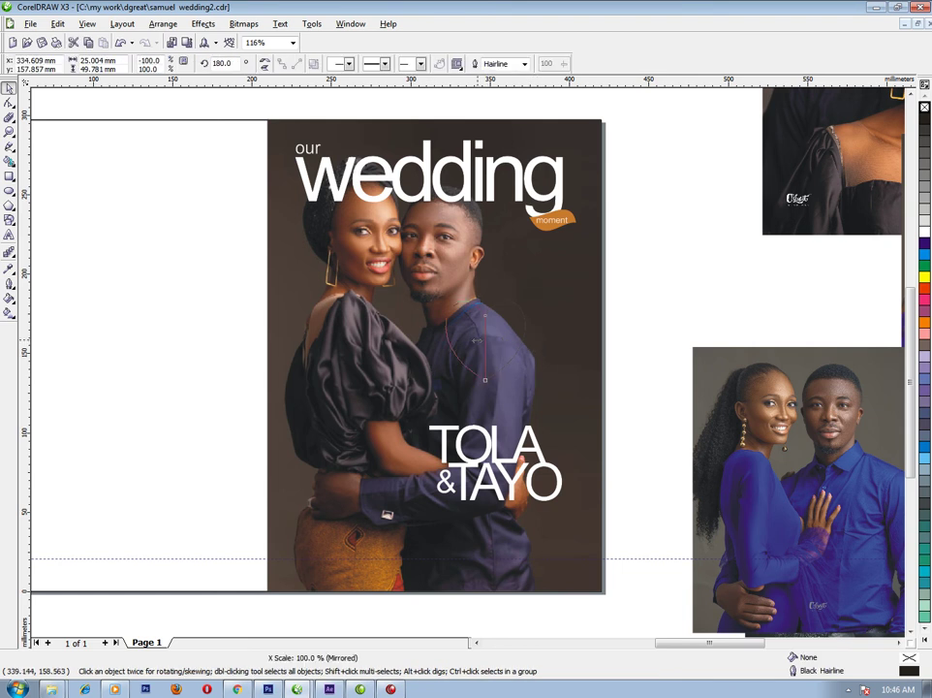
shift+click(512, 320)
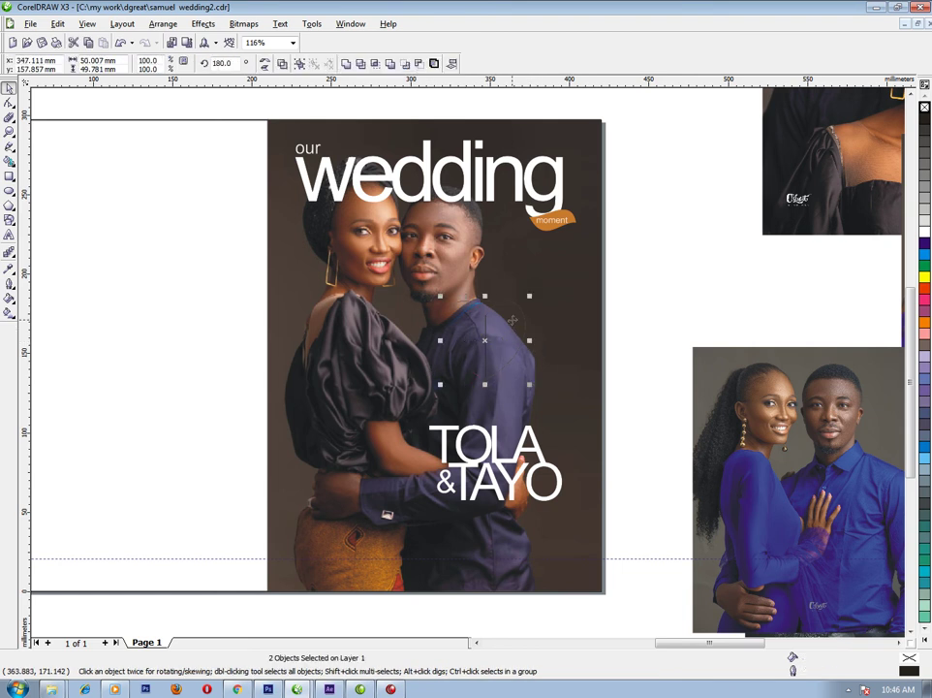
click(923, 231)
key(ctrl+l)
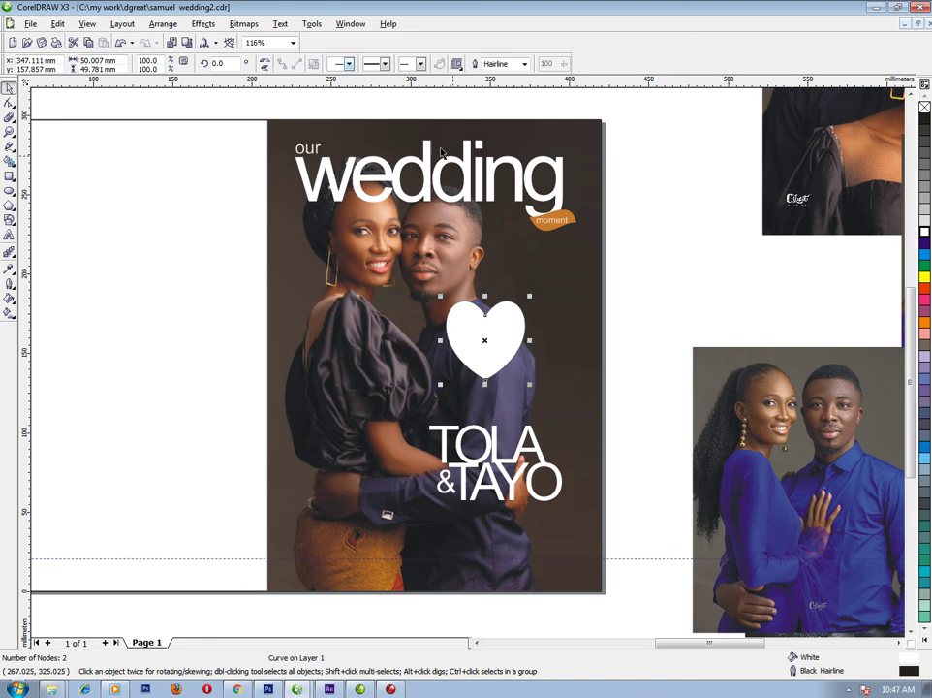
Step: Combine the heart with a slightly smaller copy to make it hollow, and give it a white outline
drag(531, 294, 526, 298)
key(ctrl+z)
key(ctrl+z)
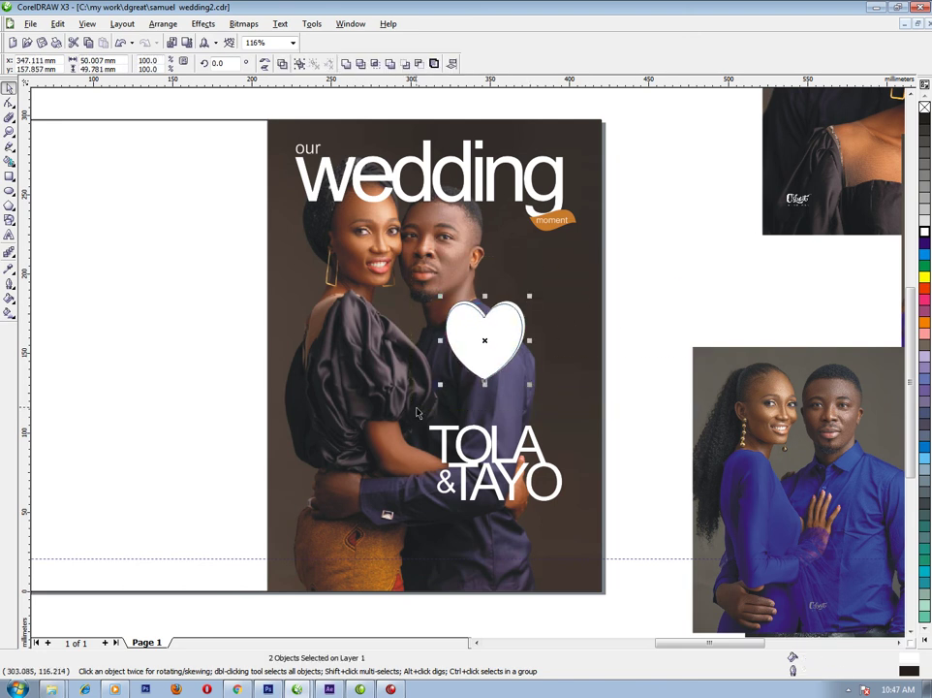
key(ctrl+l)
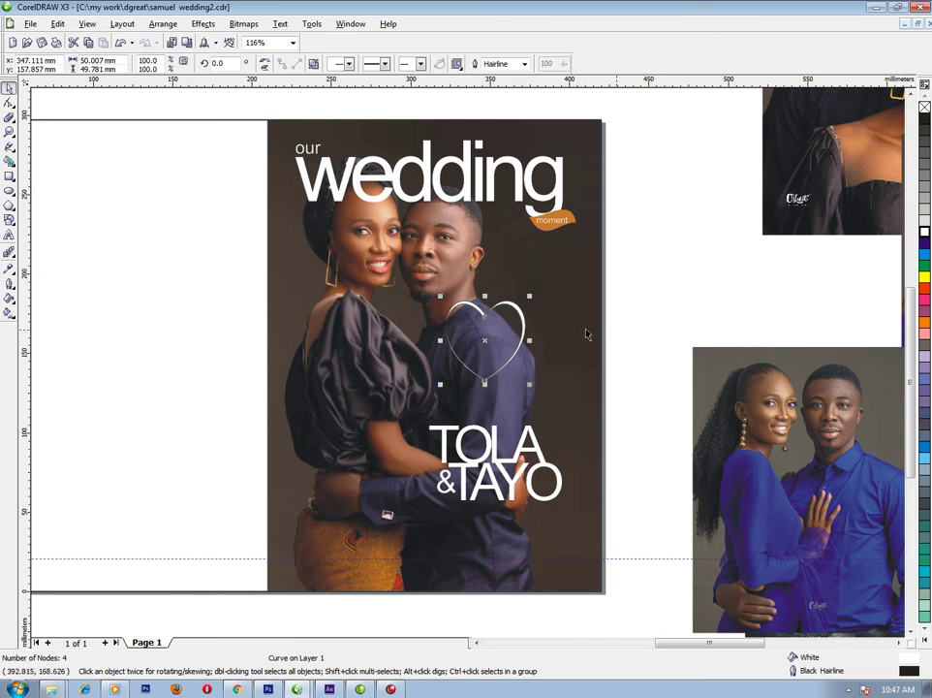
right_click(922, 233)
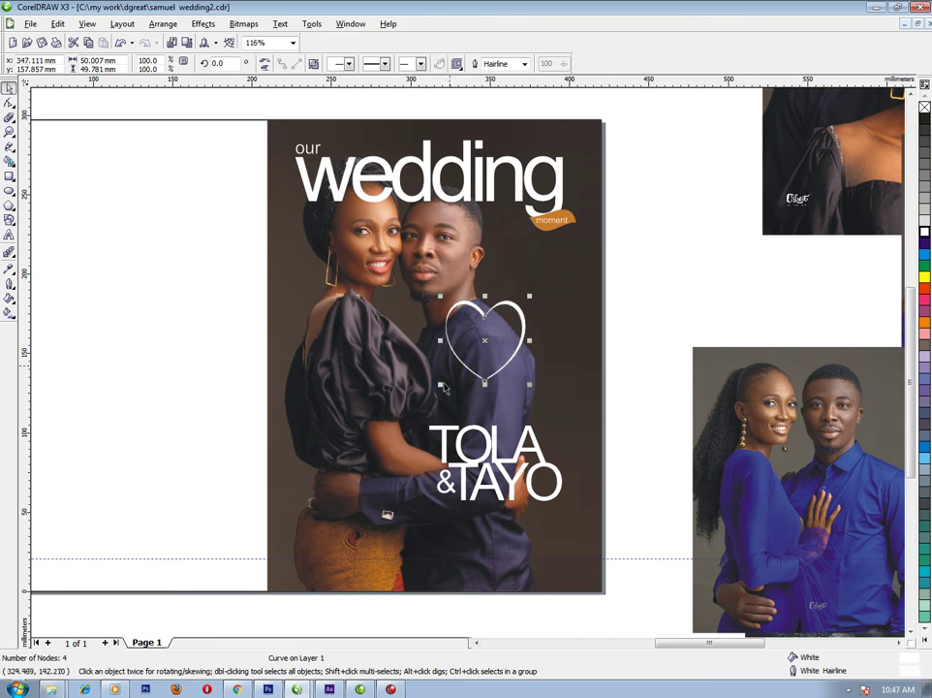
Step: Move the hollow heart over the "&" beside the names and copy the orange leaf's colour onto it
drag(523, 330, 480, 465)
click(570, 220)
drag(570, 216, 415, 441)
click(501, 514)
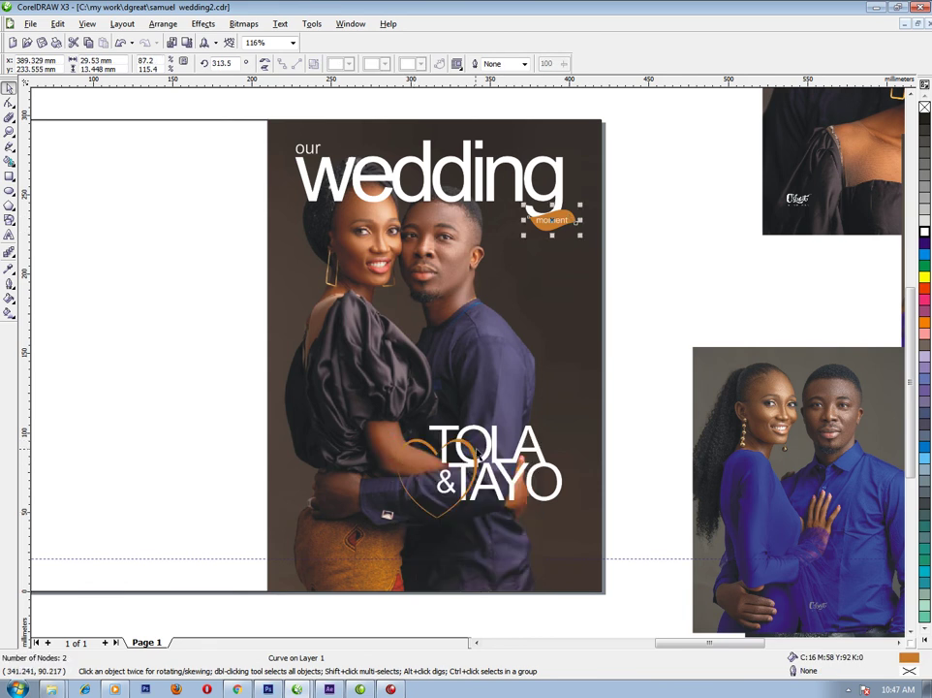
Step: Shrink the heart to about 32 mm around the "&" and make its fill and outline white
drag(483, 436, 465, 473)
click(464, 476)
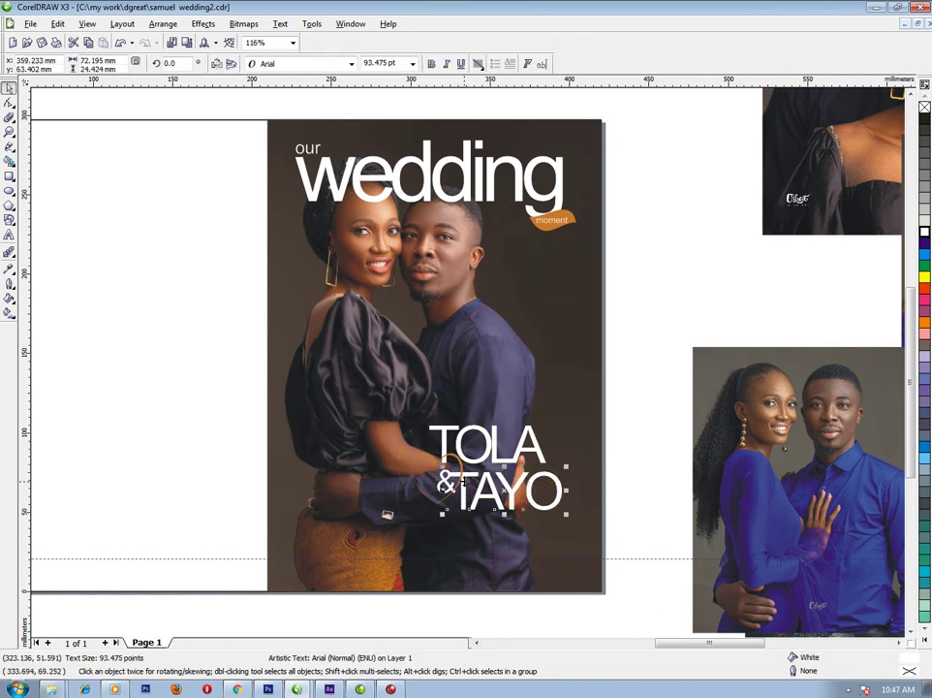
drag(461, 462, 470, 464)
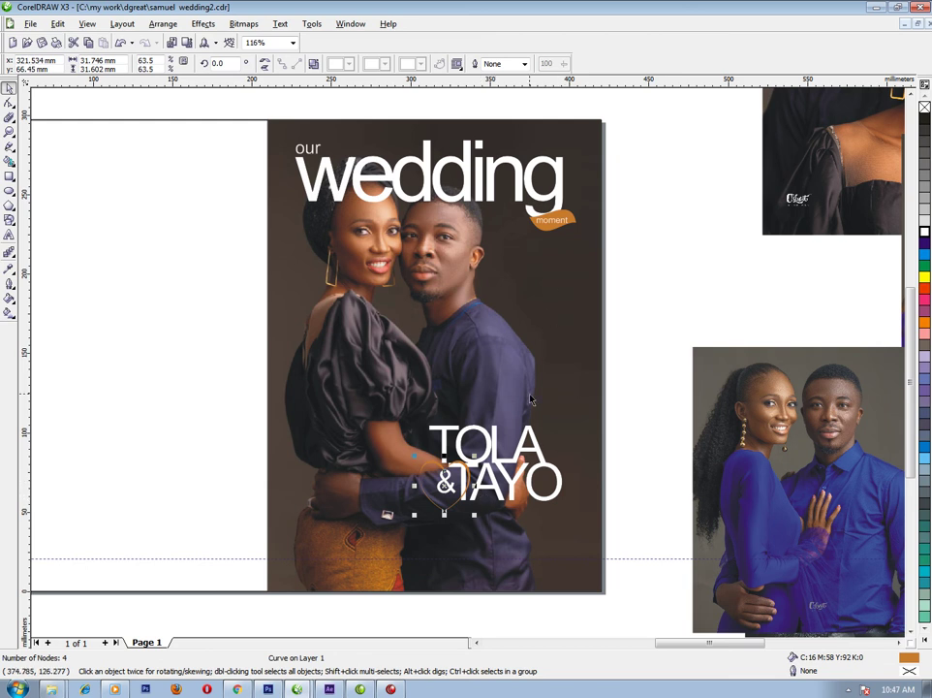
click(924, 232)
right_click(924, 232)
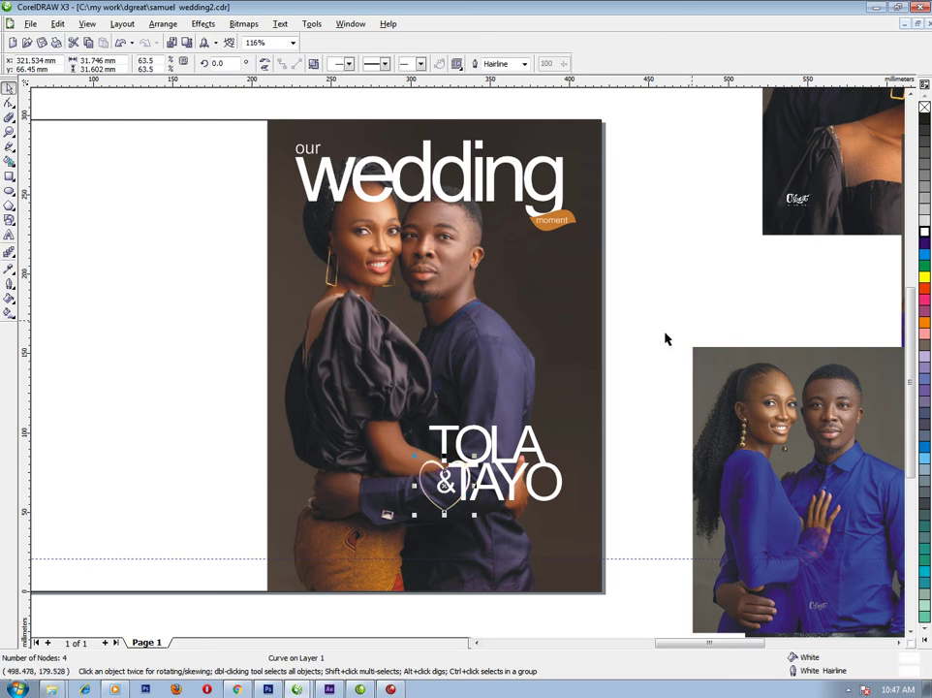
Step: Reduce the heart to about 49% scale and rotate it about 25.6° so that it surrounds the "&"
drag(475, 456, 456, 474)
click(460, 484)
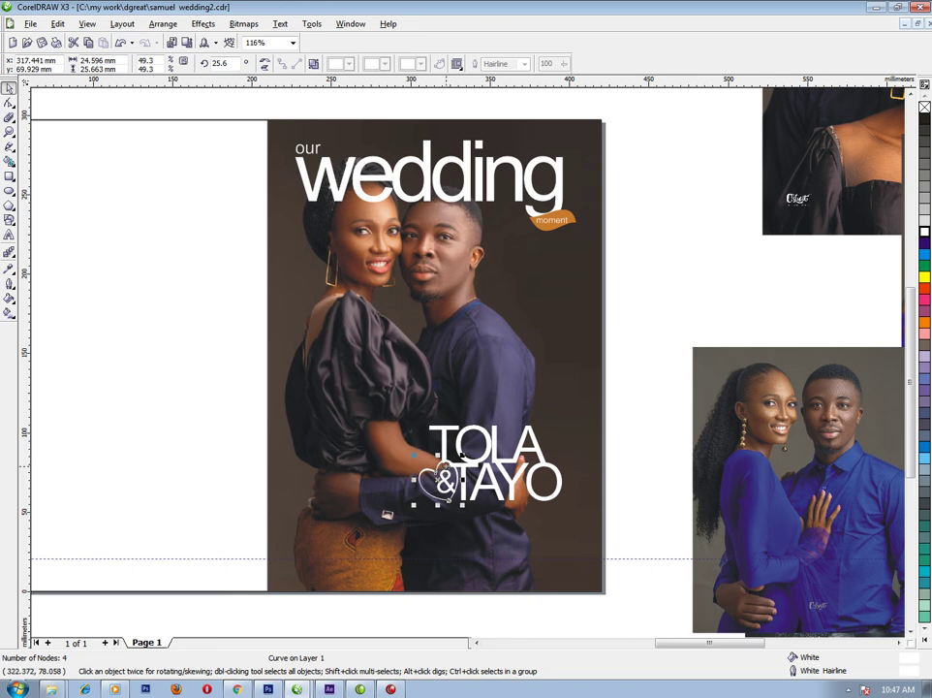
right_click(500, 405)
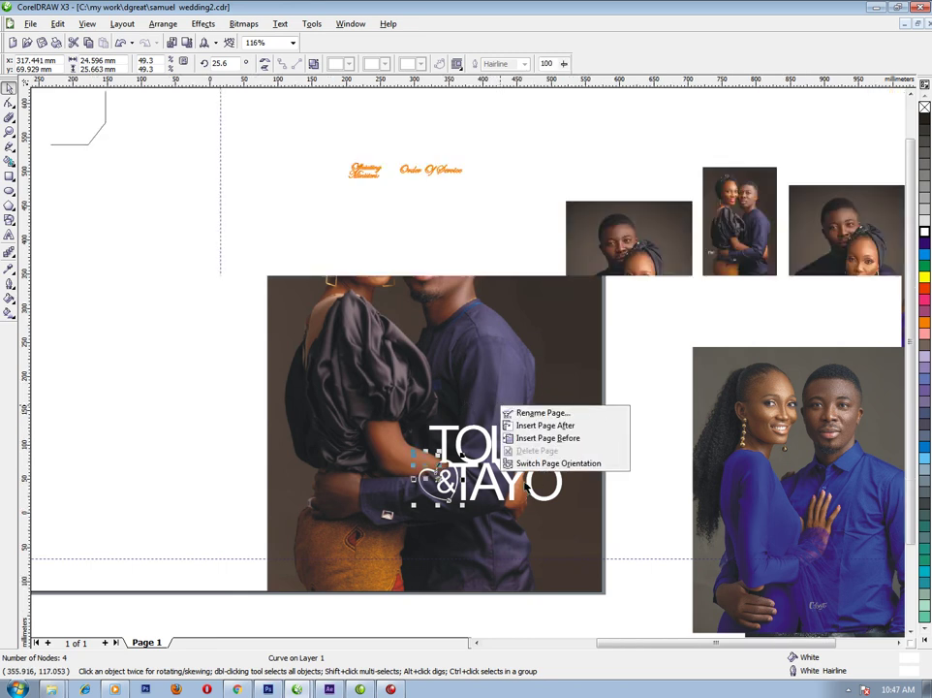
click(562, 337)
Step: Move the white date badge, venue and "Inside" contents texts from the desktop onto the front cover's lower left
key(space)
click(474, 465)
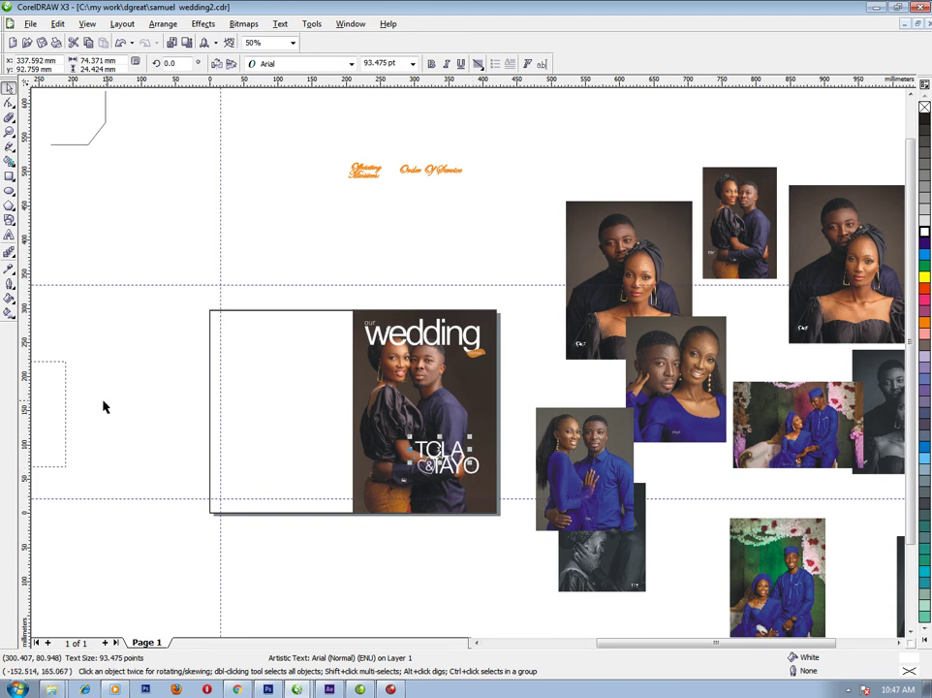
drag(72, 520, 377, 633)
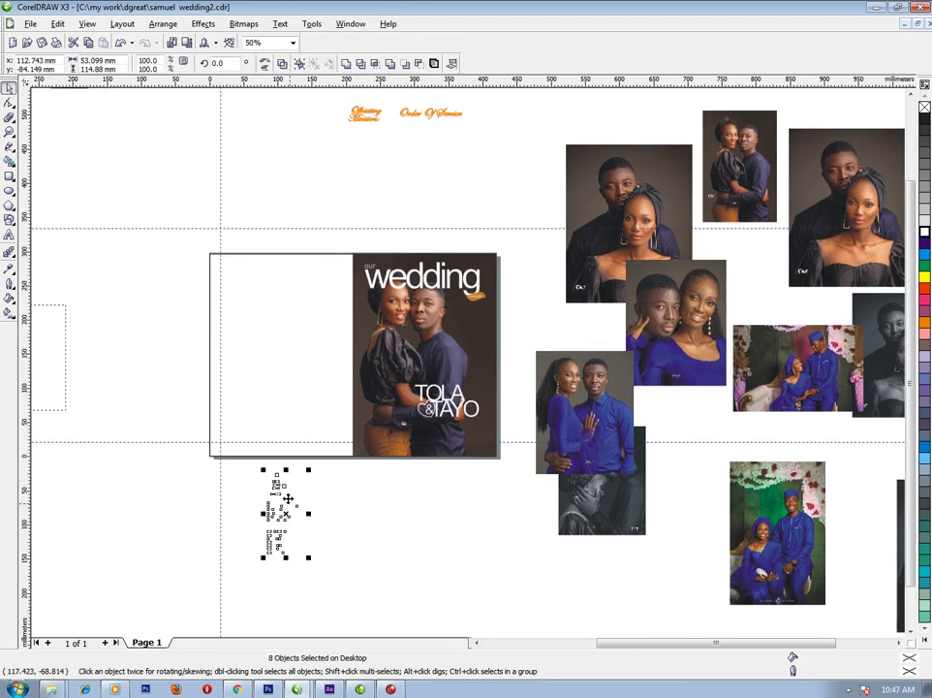
drag(286, 515, 391, 420)
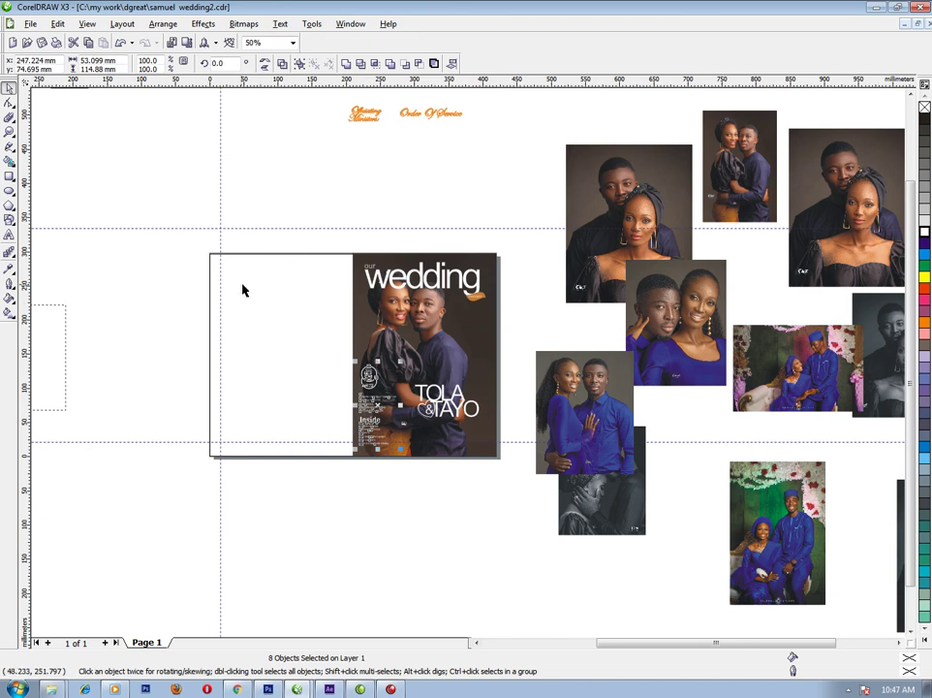
key(F1)
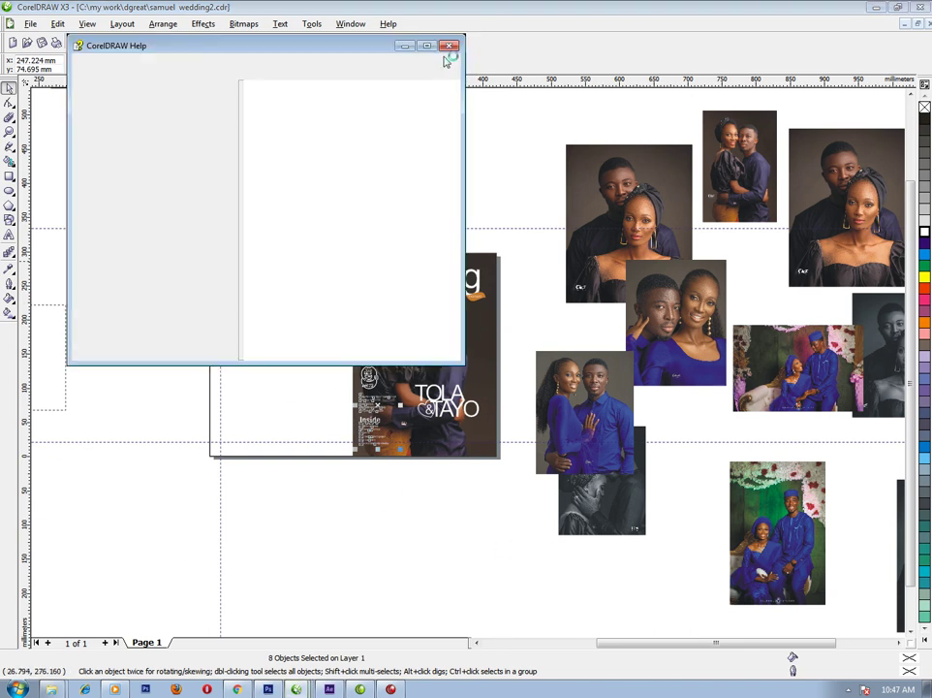
click(334, 210)
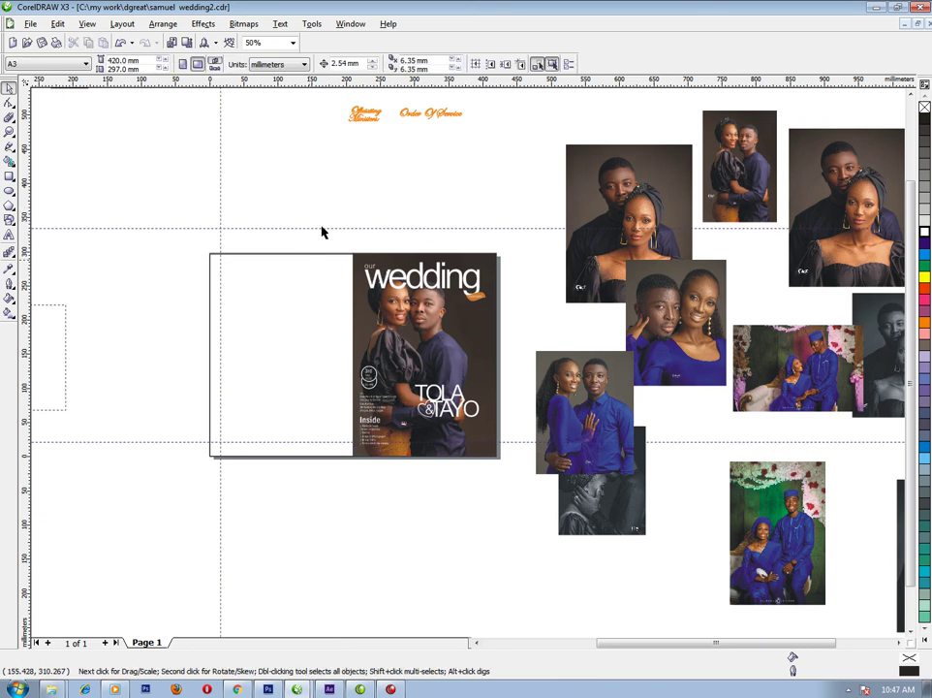
Step: Place the dark orange-toned couple photo inside the blank back cover frame with PowerClip
click(264, 360)
key(F3)
drag(253, 356, 478, 293)
click(529, 336)
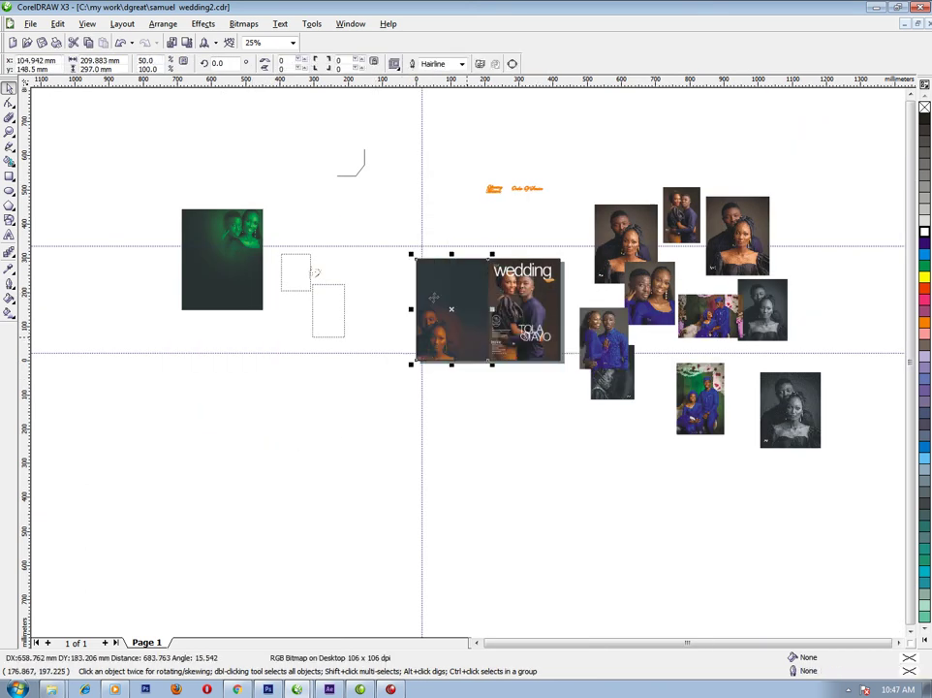
key(shift+F2)
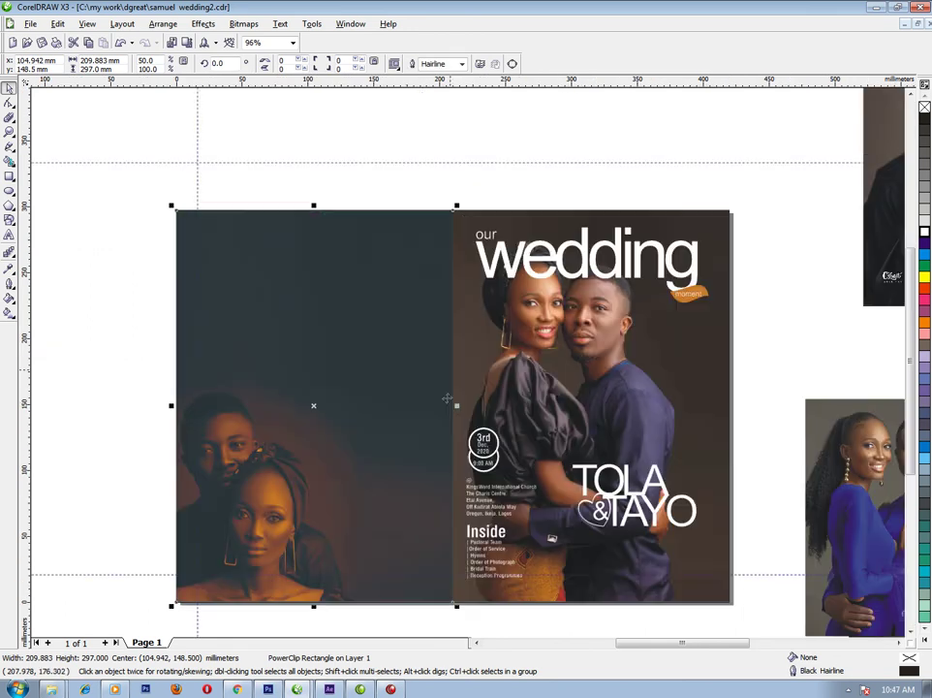
Step: Reposition the couple photo within the back cover frame, centred across it and resting on its bottom edge
ctrl+click(379, 337)
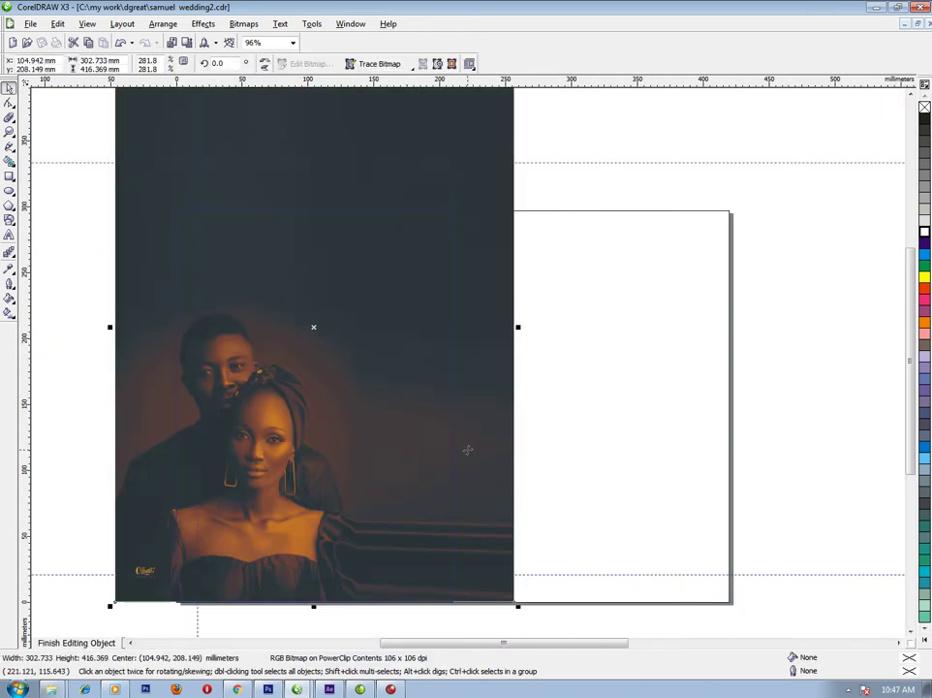
scroll(457, 325, down, 1)
drag(242, 127, 89, 349)
ctrl+click(319, 140)
drag(232, 220, 96, 350)
drag(327, 150, 276, 219)
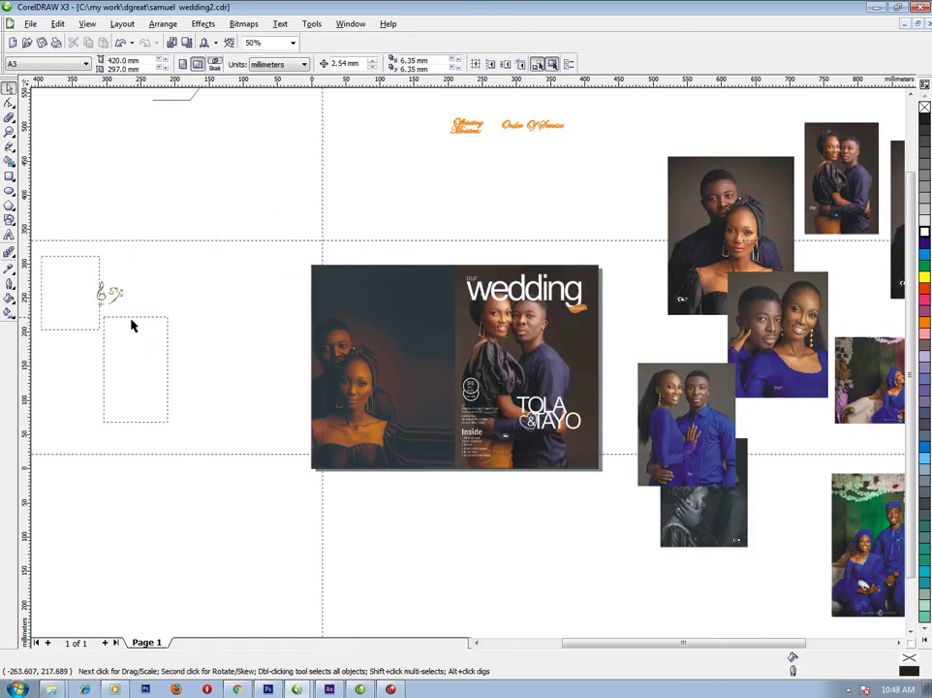
Step: Move the white "Appreciation" message onto the back cover's upper area and mirror the back cover photo horizontally
drag(53, 480, 262, 572)
drag(151, 526, 372, 262)
click(416, 395)
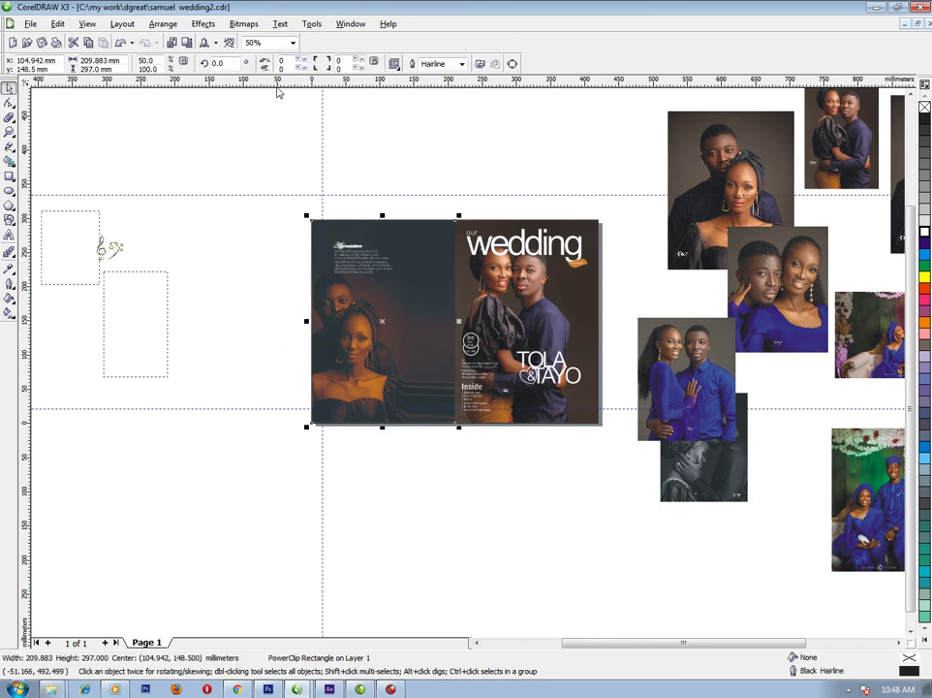
click(266, 62)
Step: Enlarge the mirrored photo inside the back cover frame to about 405.9% and shift it so the couple fills the page
key(z)
drag(301, 204, 645, 489)
ctrl+click(318, 346)
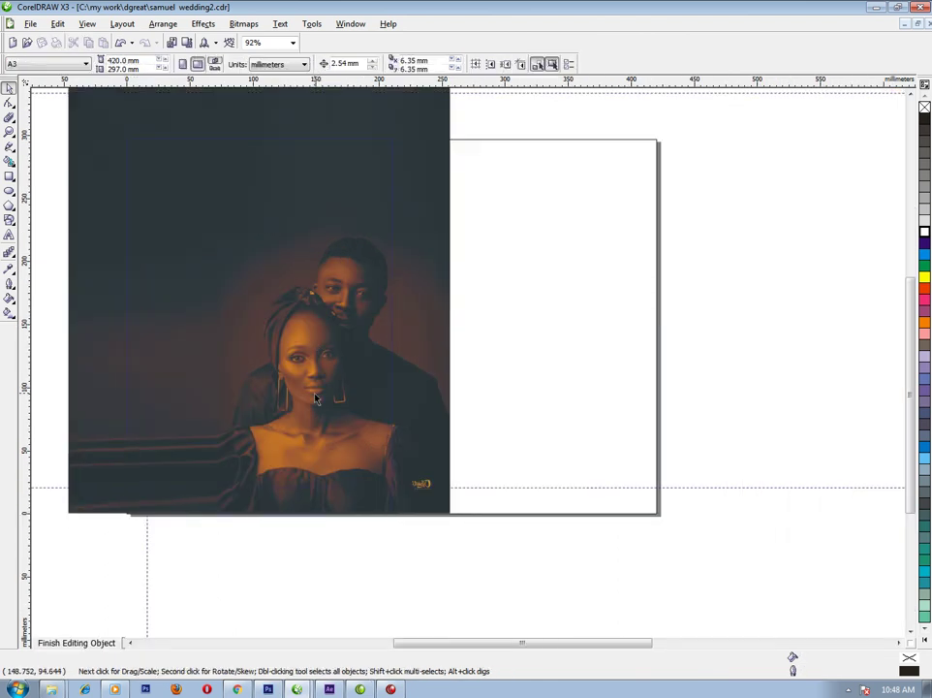
click(328, 420)
drag(458, 519, 474, 553)
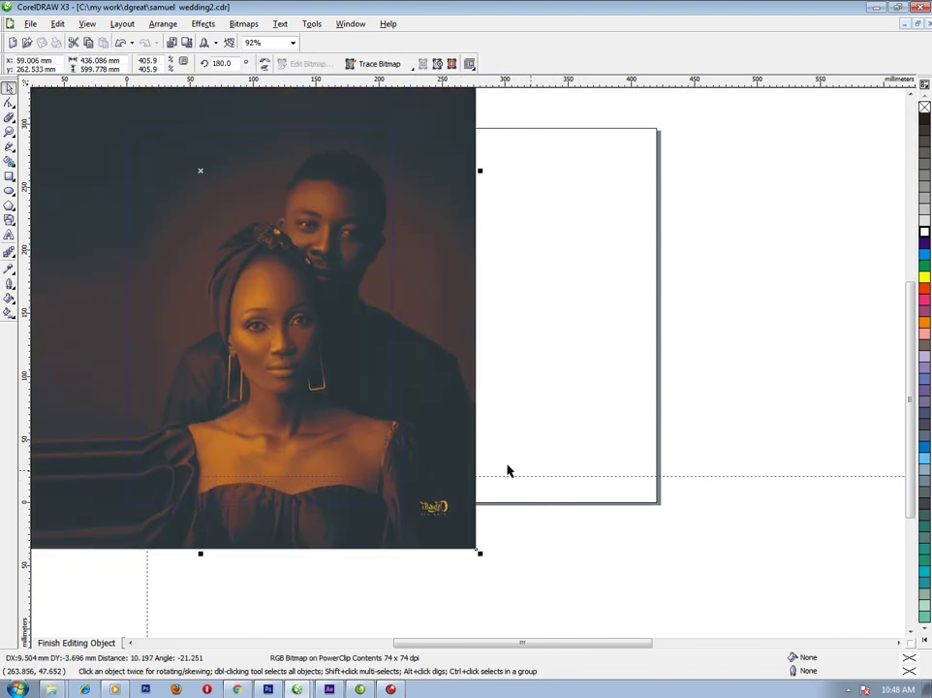
ctrl+click(454, 455)
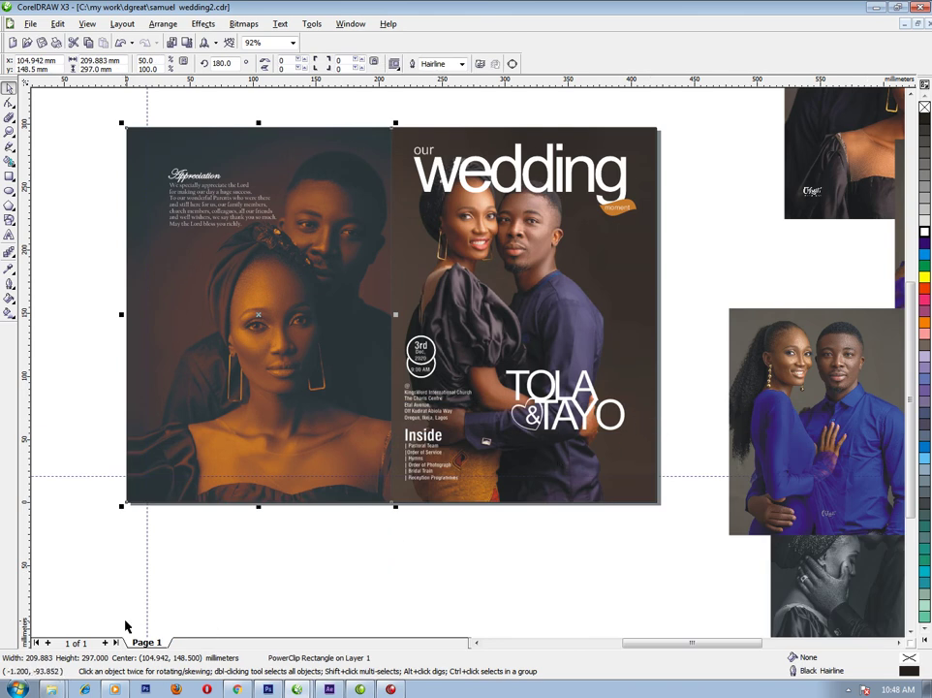
Step: Add a second page after the cover and return to Page 1
click(104, 642)
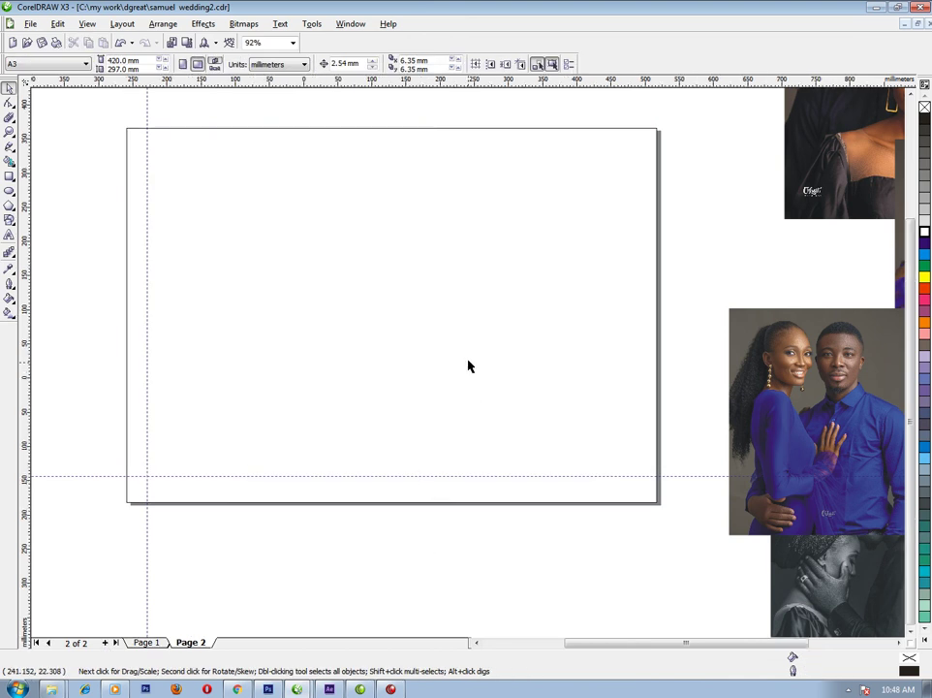
scroll(417, 361, down, 2)
scroll(427, 349, down, 2)
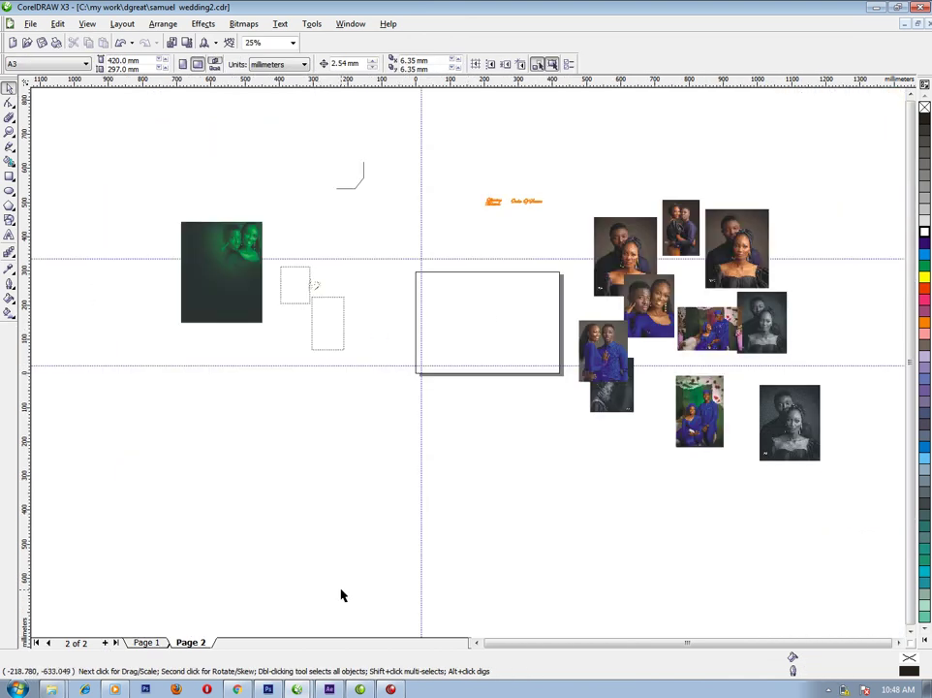
click(160, 643)
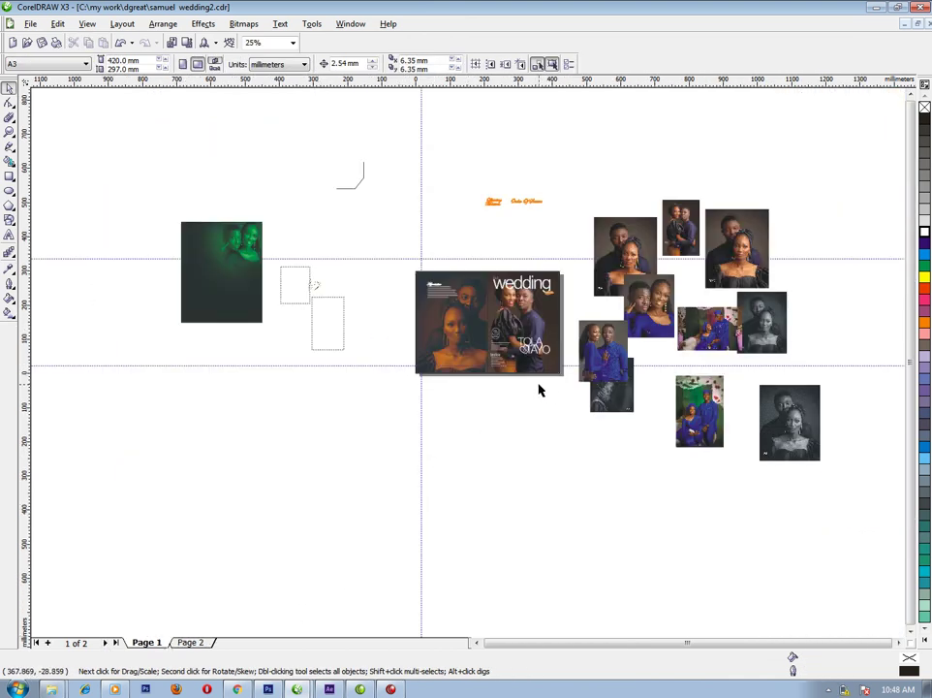
click(848, 690)
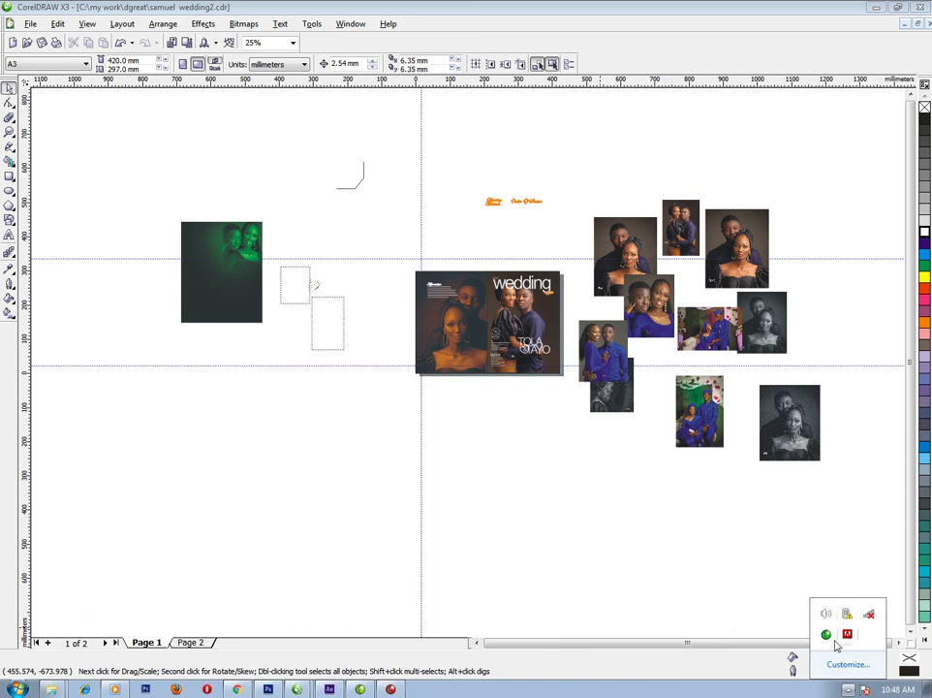
click(437, 559)
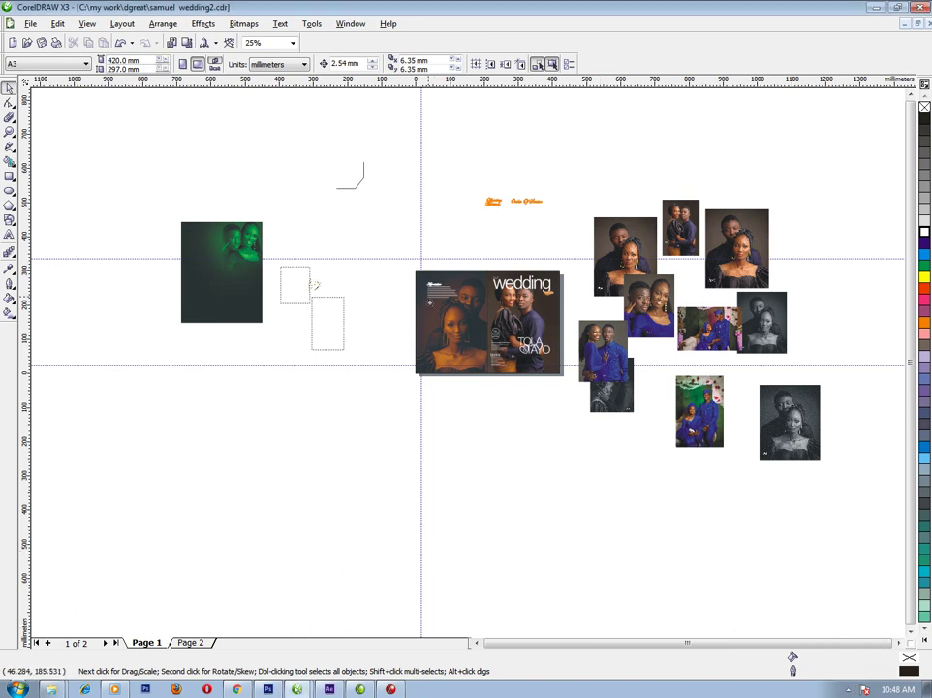
Step: Move the couple's names with the heart-framed "&" lower on the front cover, centred at about X 358, Y 44 mm
key(F2)
drag(395, 252, 587, 395)
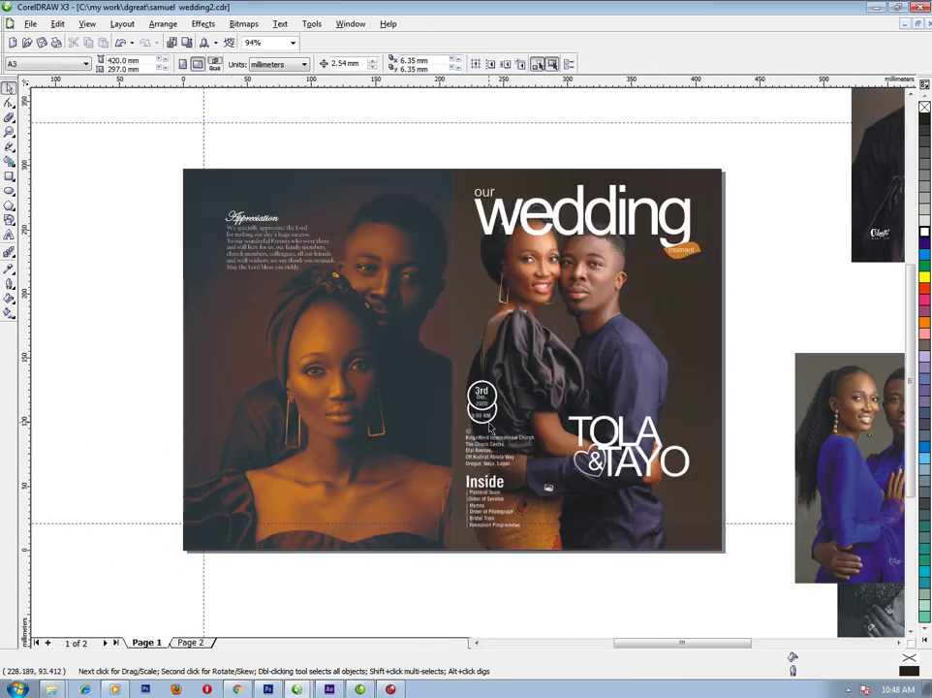
drag(172, 148, 742, 584)
drag(880, 363, 593, 535)
drag(734, 500, 743, 533)
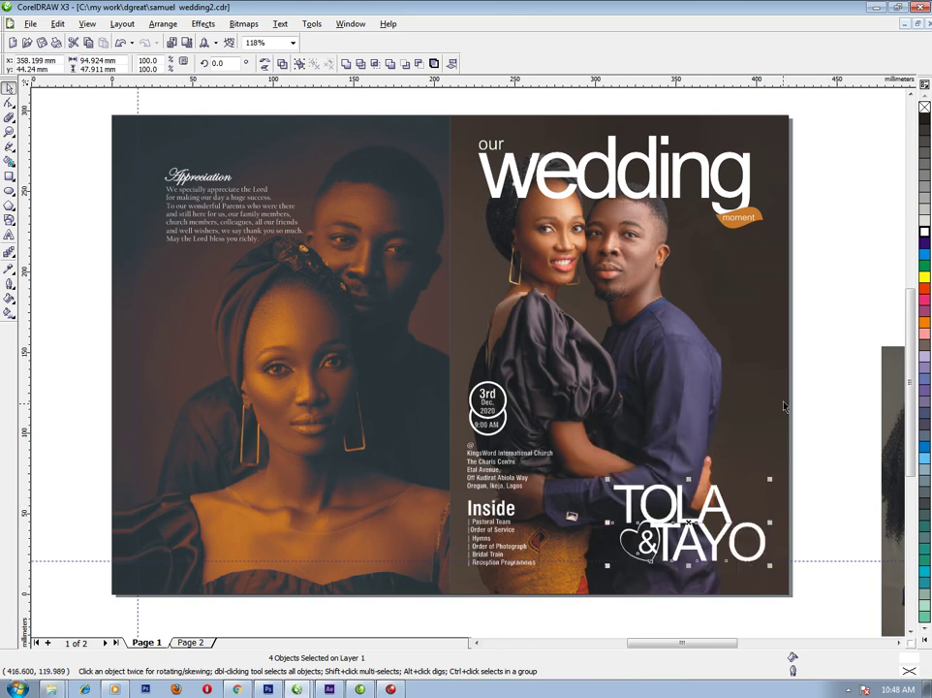